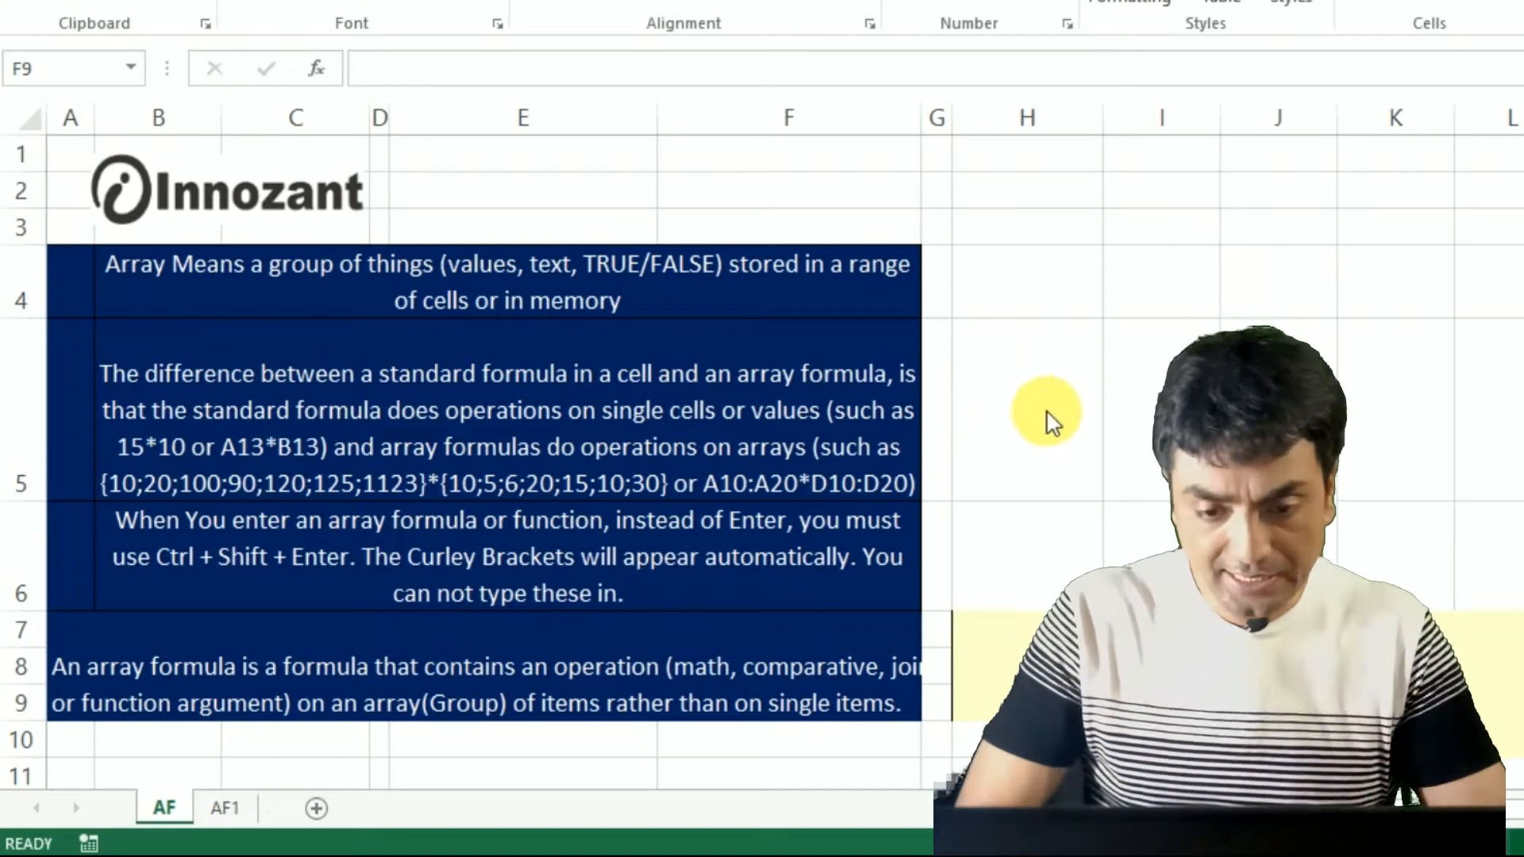
- Enter 4 in cell I7, 5 in I9 and 55 in I10 as sample numbers
click(1139, 416)
key(Right)
key(Right)
key(Right)
key(Left)
key(Left)
key(Left)
key(Down)
key(Down)
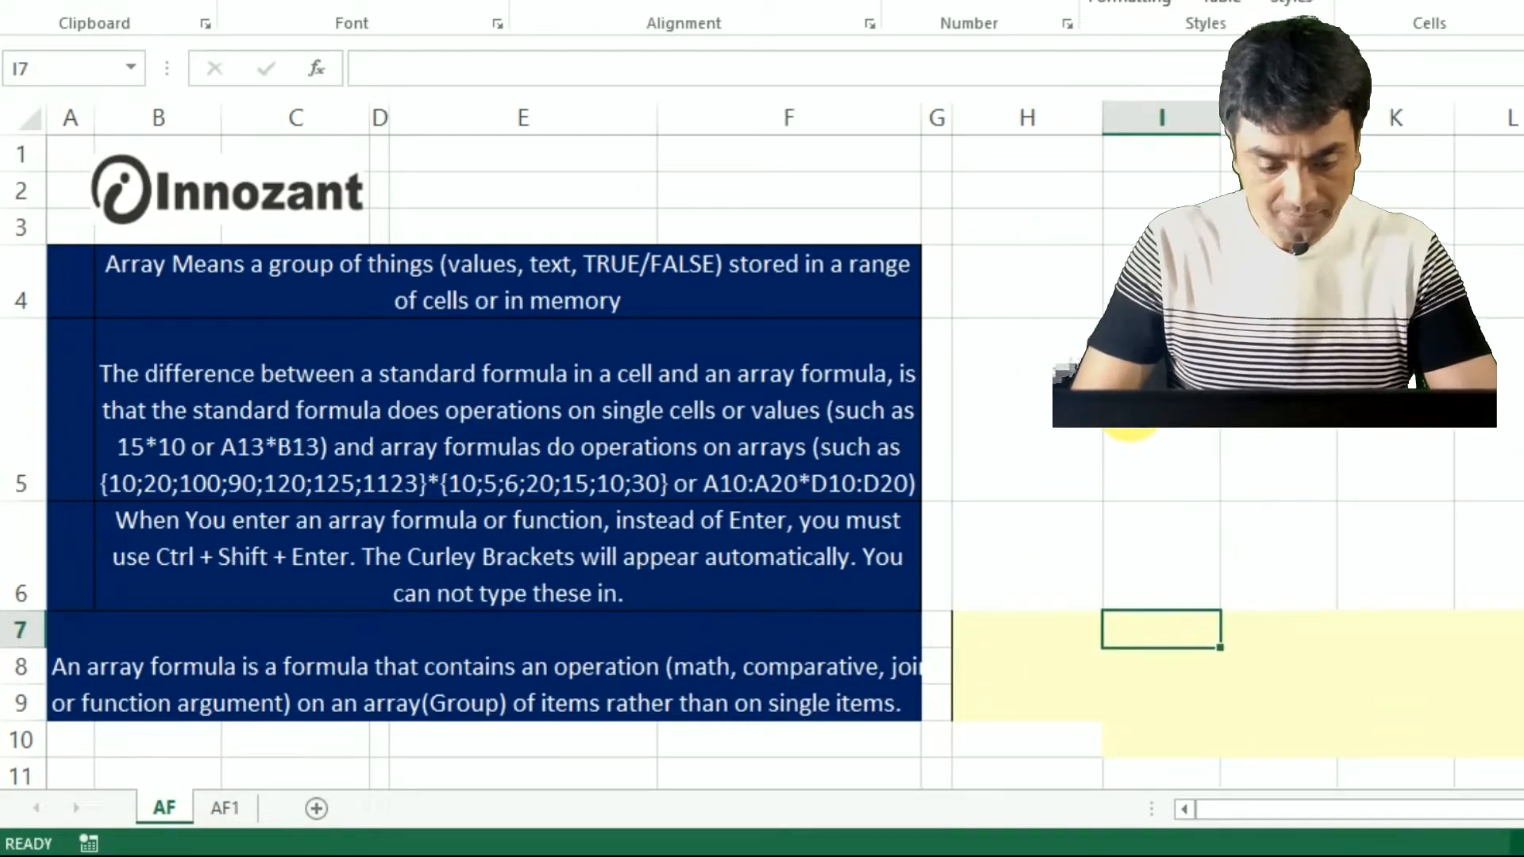
text(4)
key(Return)
key(Return)
text(5)
key(Return)
text(55)
key(Return)
- Complete the sample numbers with 55 in cell I8 and 4 in cell I11
key(Up)
key(Up)
key(Up)
text(55)
key(Return)
key(Down)
key(Down)
key(Down)
text(4)
key(Return)
- Fill H7:H11 beside the numbers with the header "name" and the labels a, b, c and d
key(Up)
key(Up)
key(Up)
key(Up)
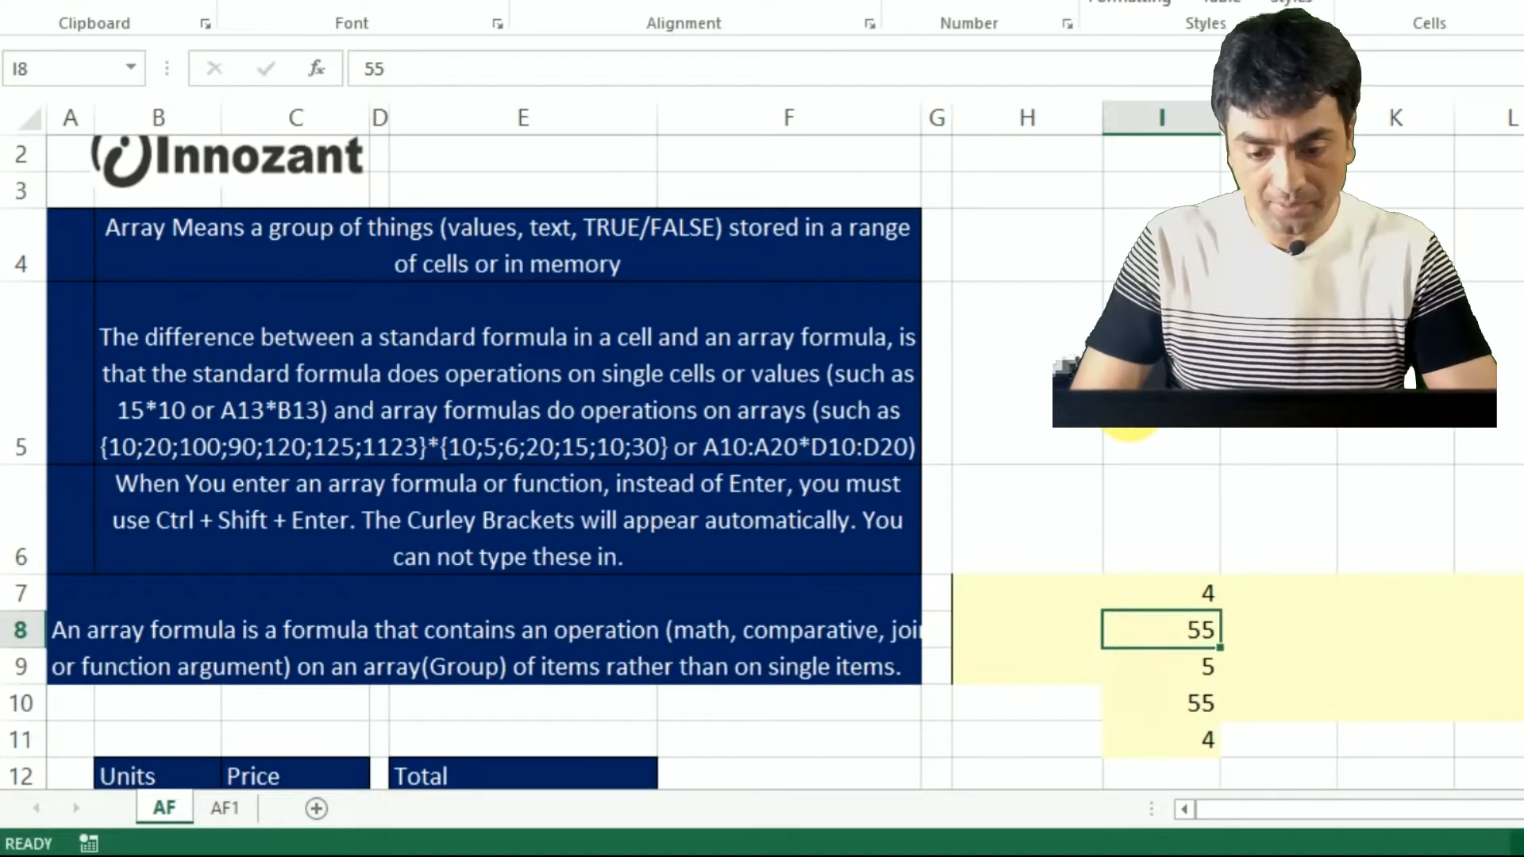
key(Left)
key(Up)
text(nam)
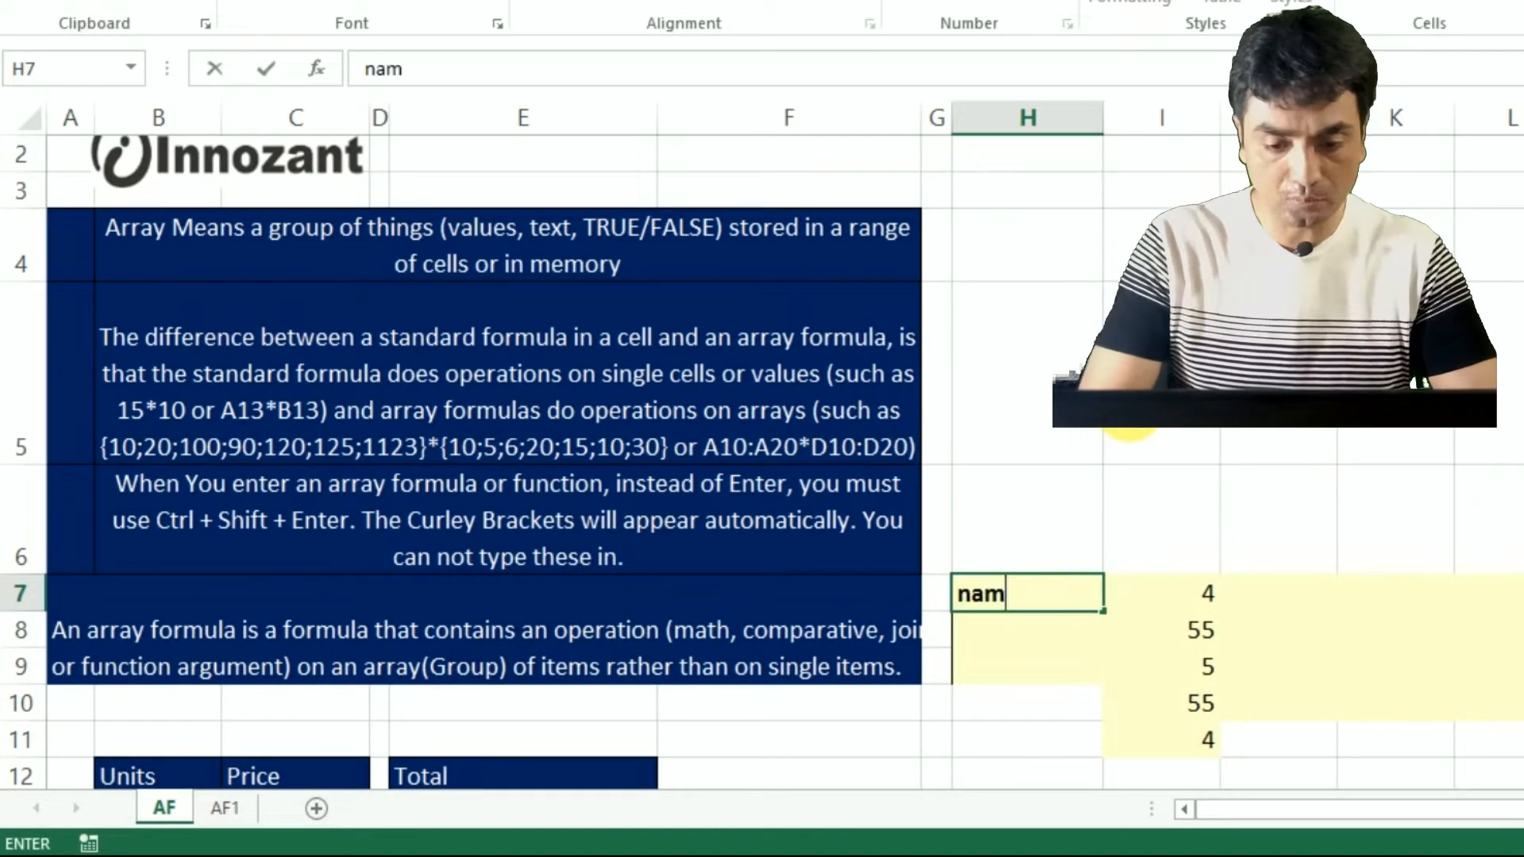
text(e)
key(ctrl+Return)
key(Down)
text(a)
key(Return)
text(b)
key(Return)
text(c)
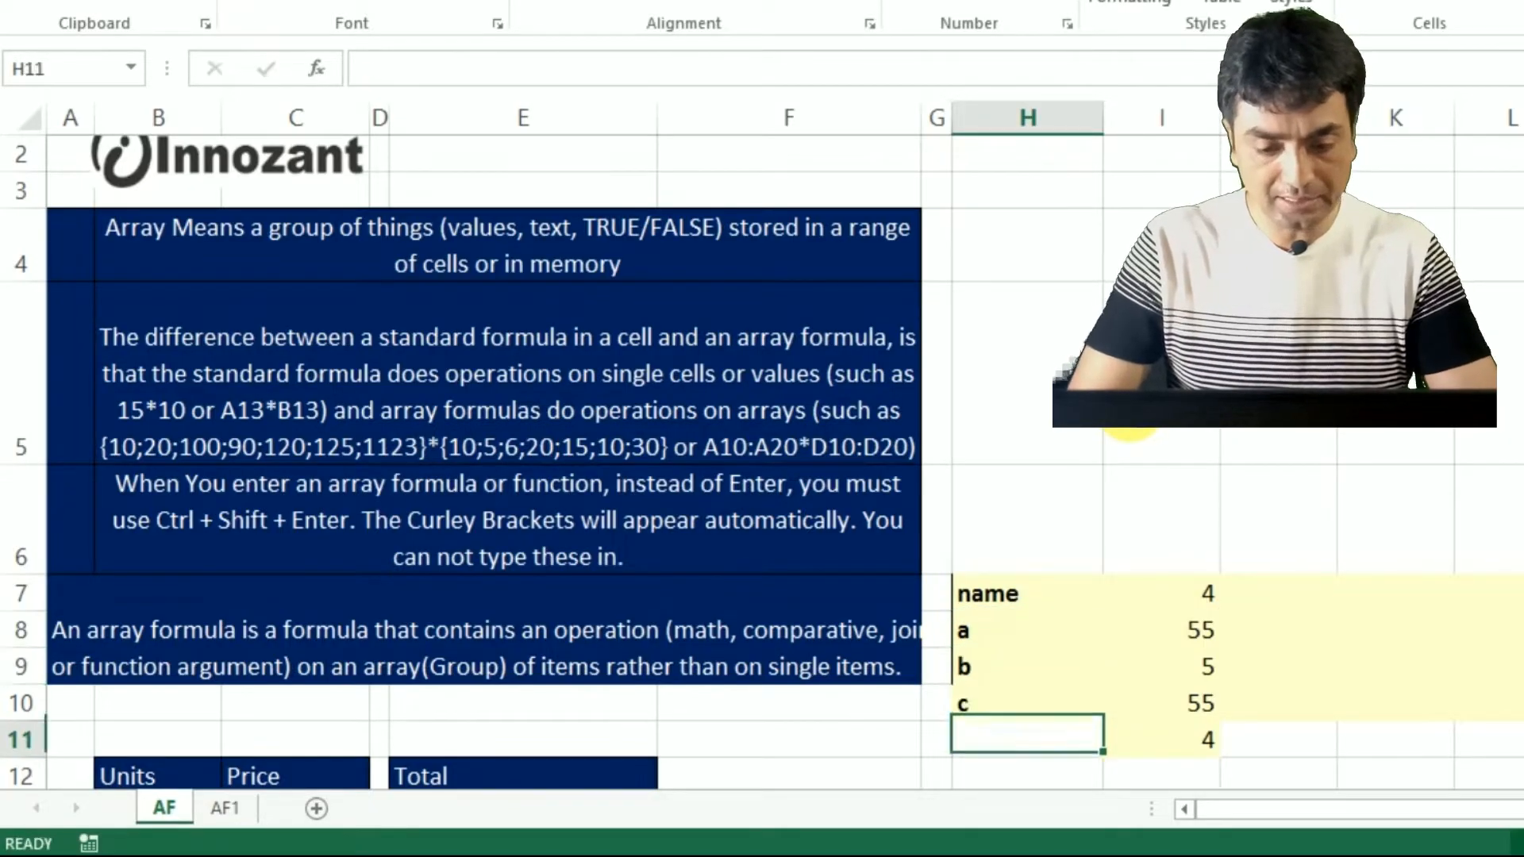
key(Return)
text(d)
key(Return)
- Replace the number in I7 with the header "value"
key(Up)
key(Up)
key(Up)
key(Up)
key(Up)
key(Right)
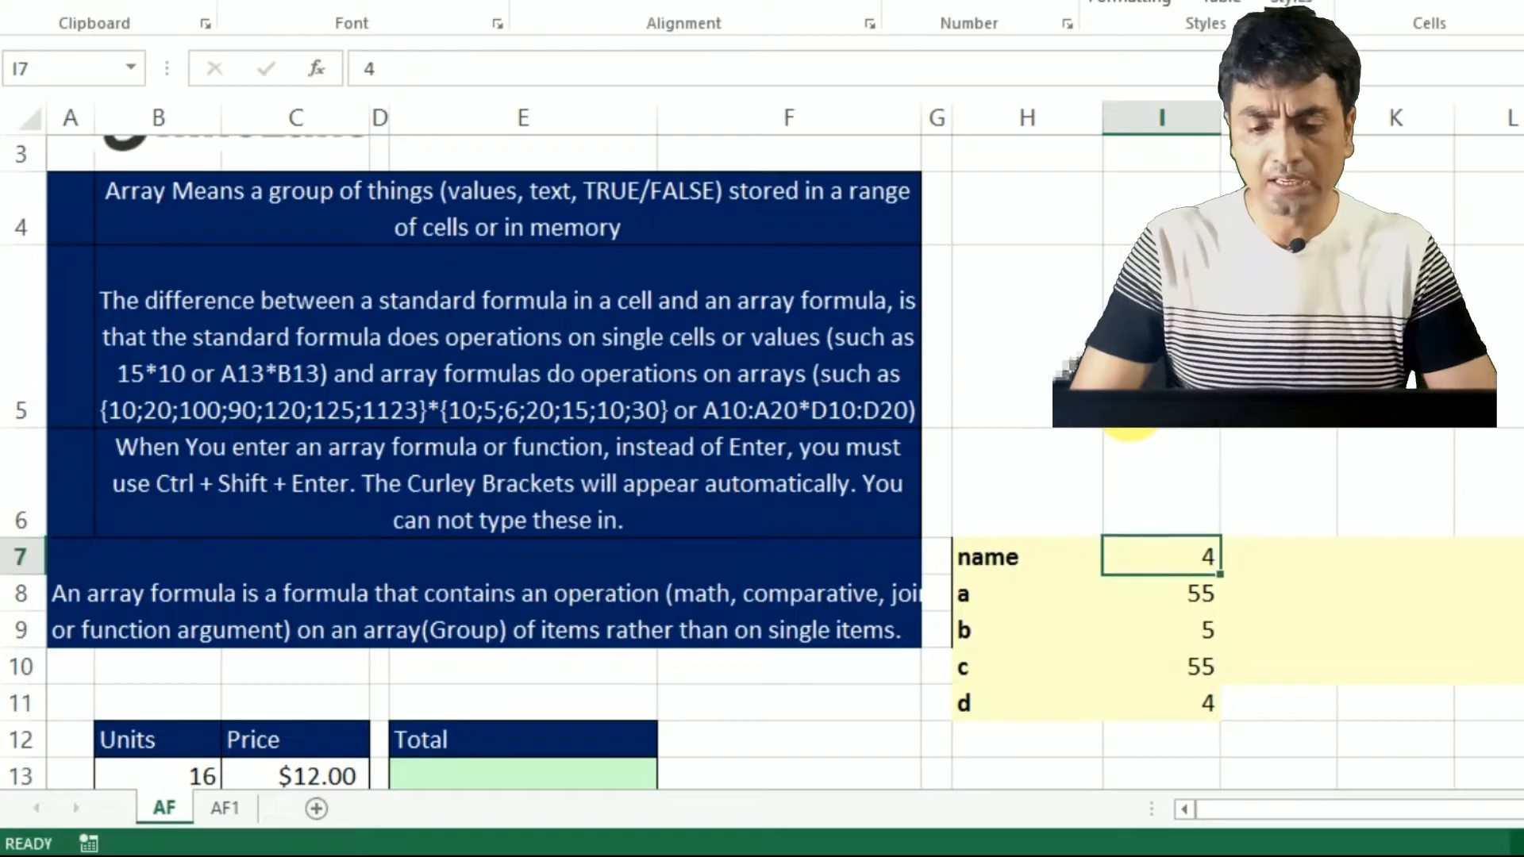
text(value)
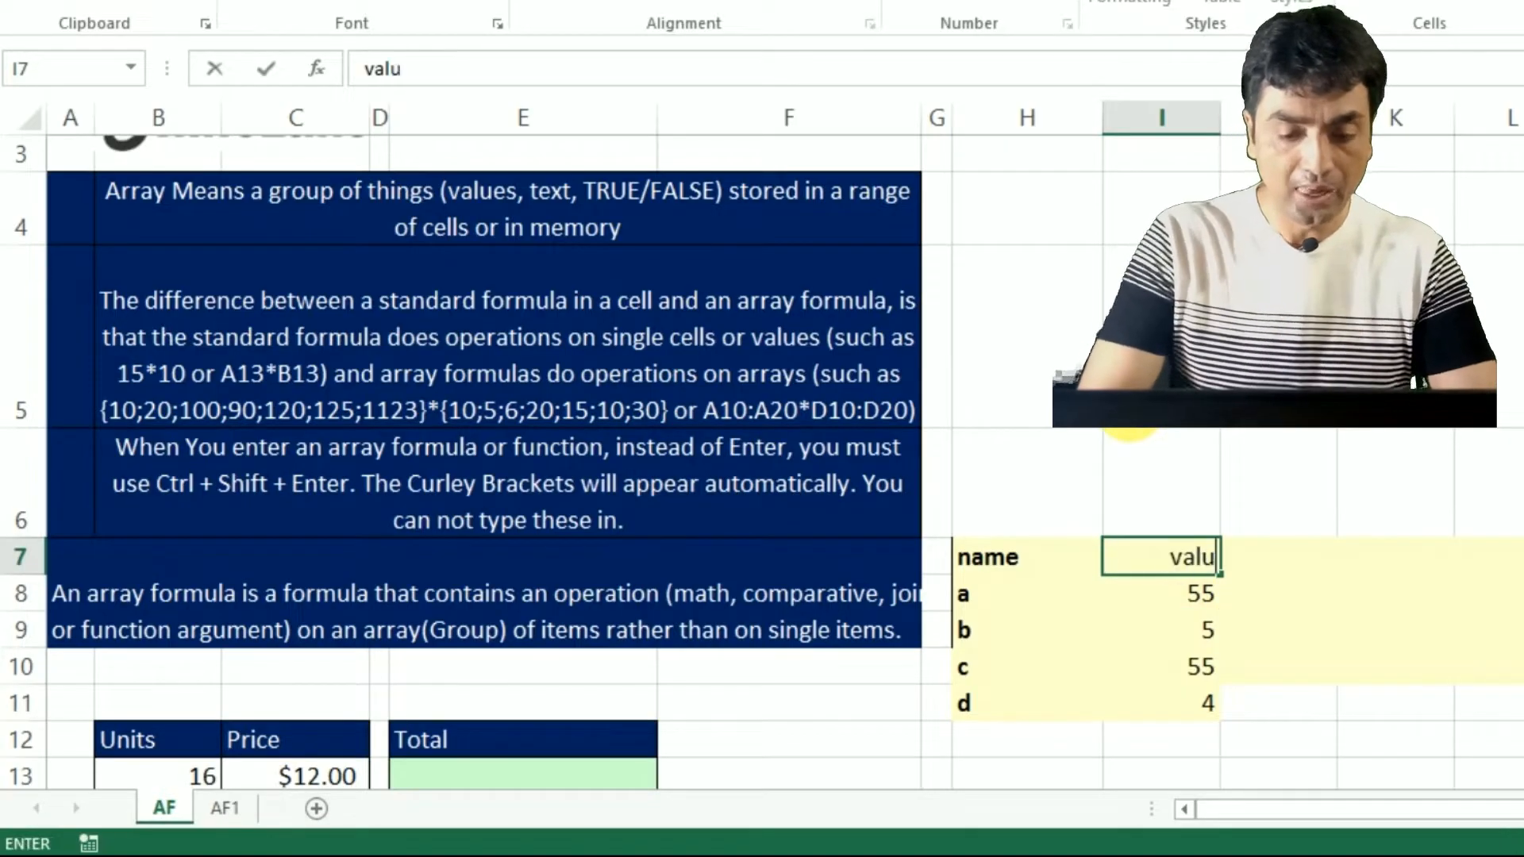
key(Return)
- Start a SUM formula in H13 that takes the sample range H7:I11 as its argument
key(Up)
key(Down)
key(Down)
key(Down)
key(Down)
key(Down)
key(Down)
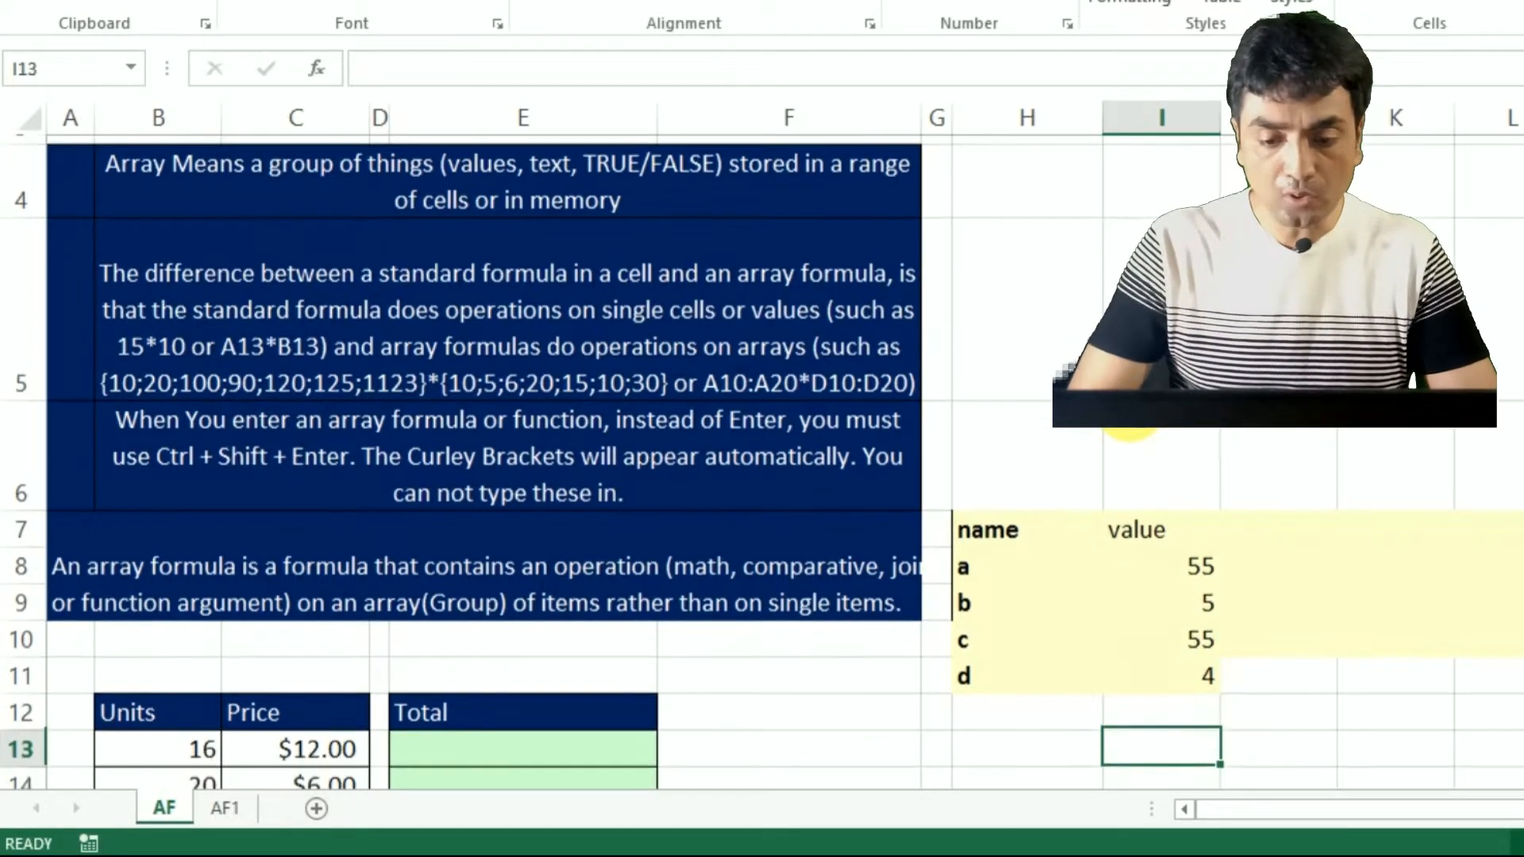
key(Left)
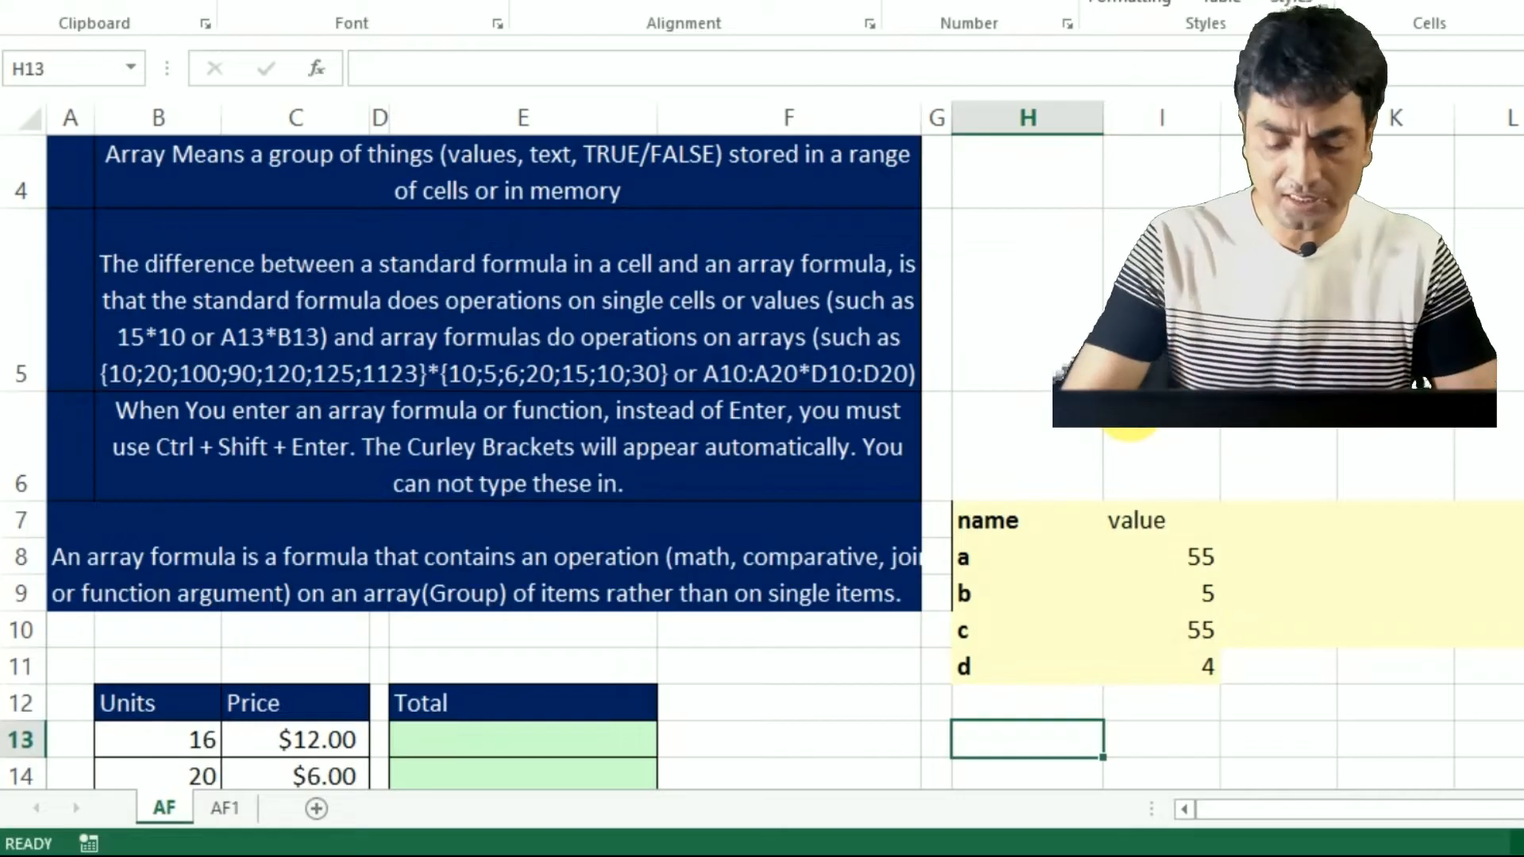
text(=sum)
key(Tab)
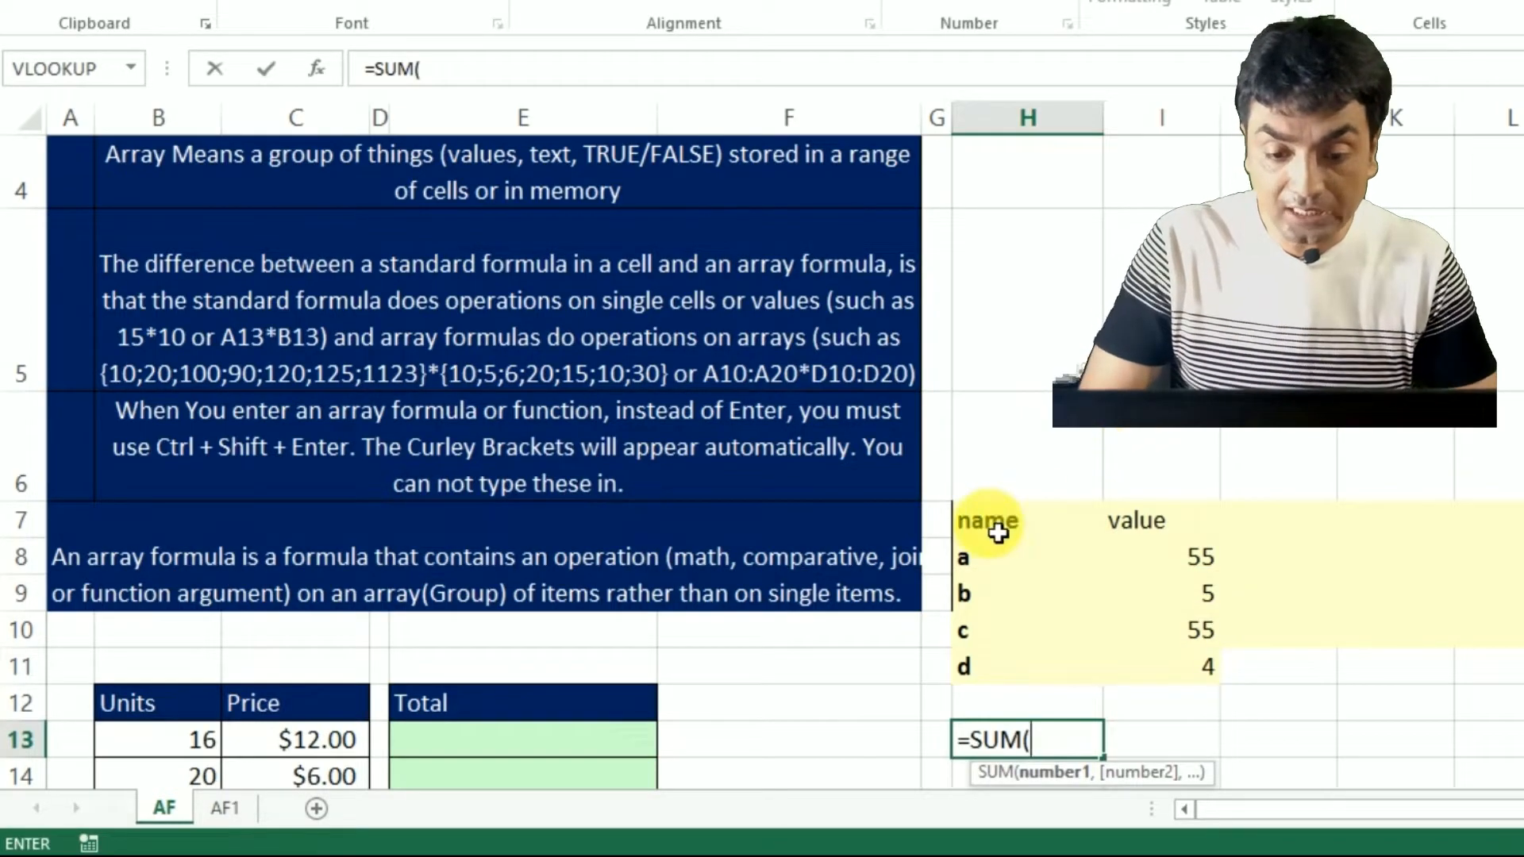
drag(993, 521, 1168, 680)
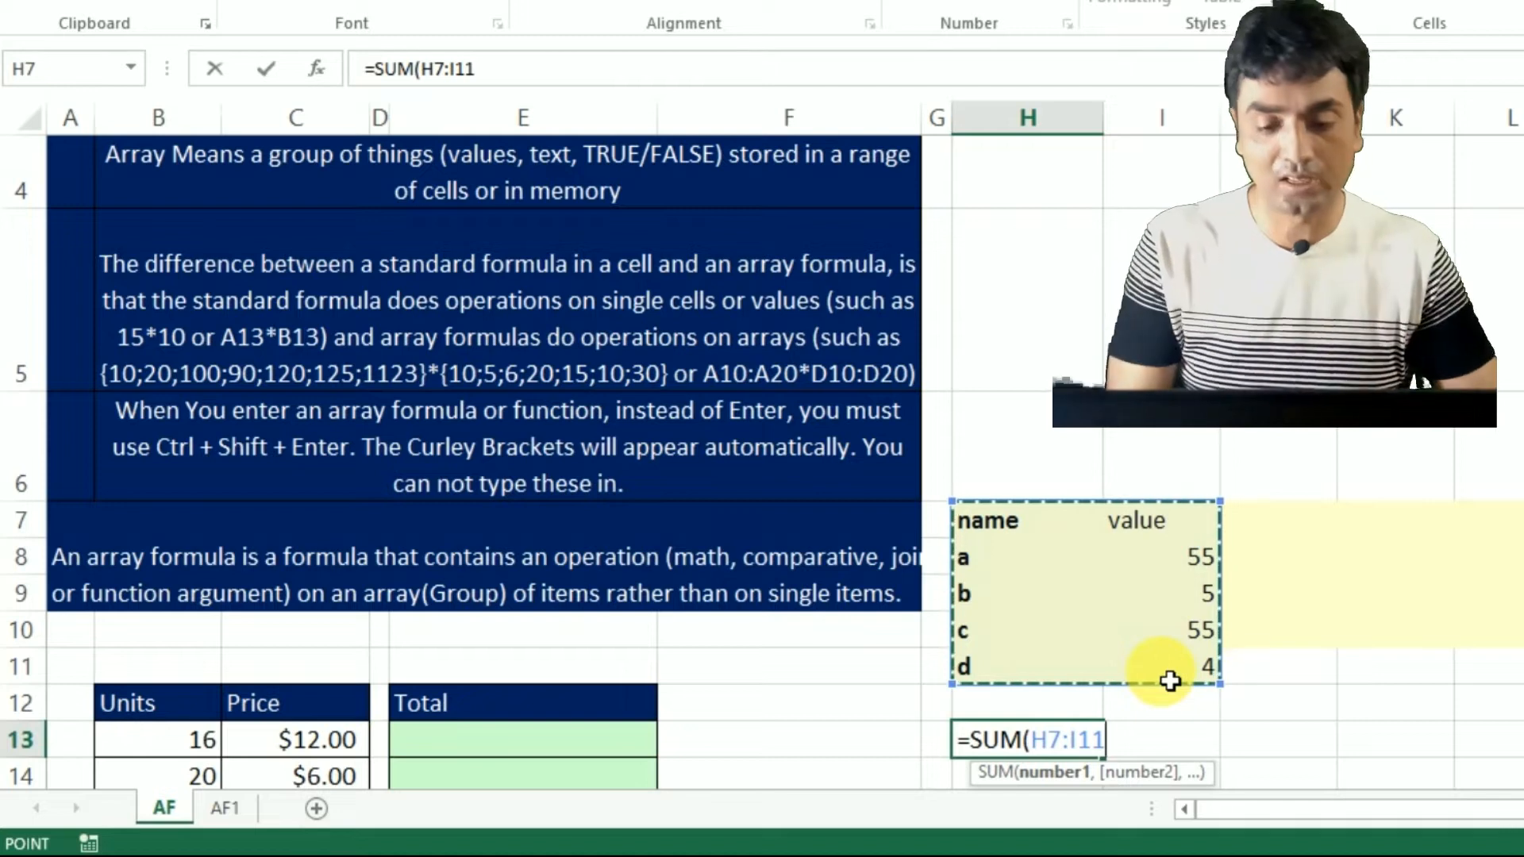
- Evaluate the H7:I11 reference inside the unfinished SUM formula to show its array of values
drag(1034, 744, 1142, 750)
click(1033, 743)
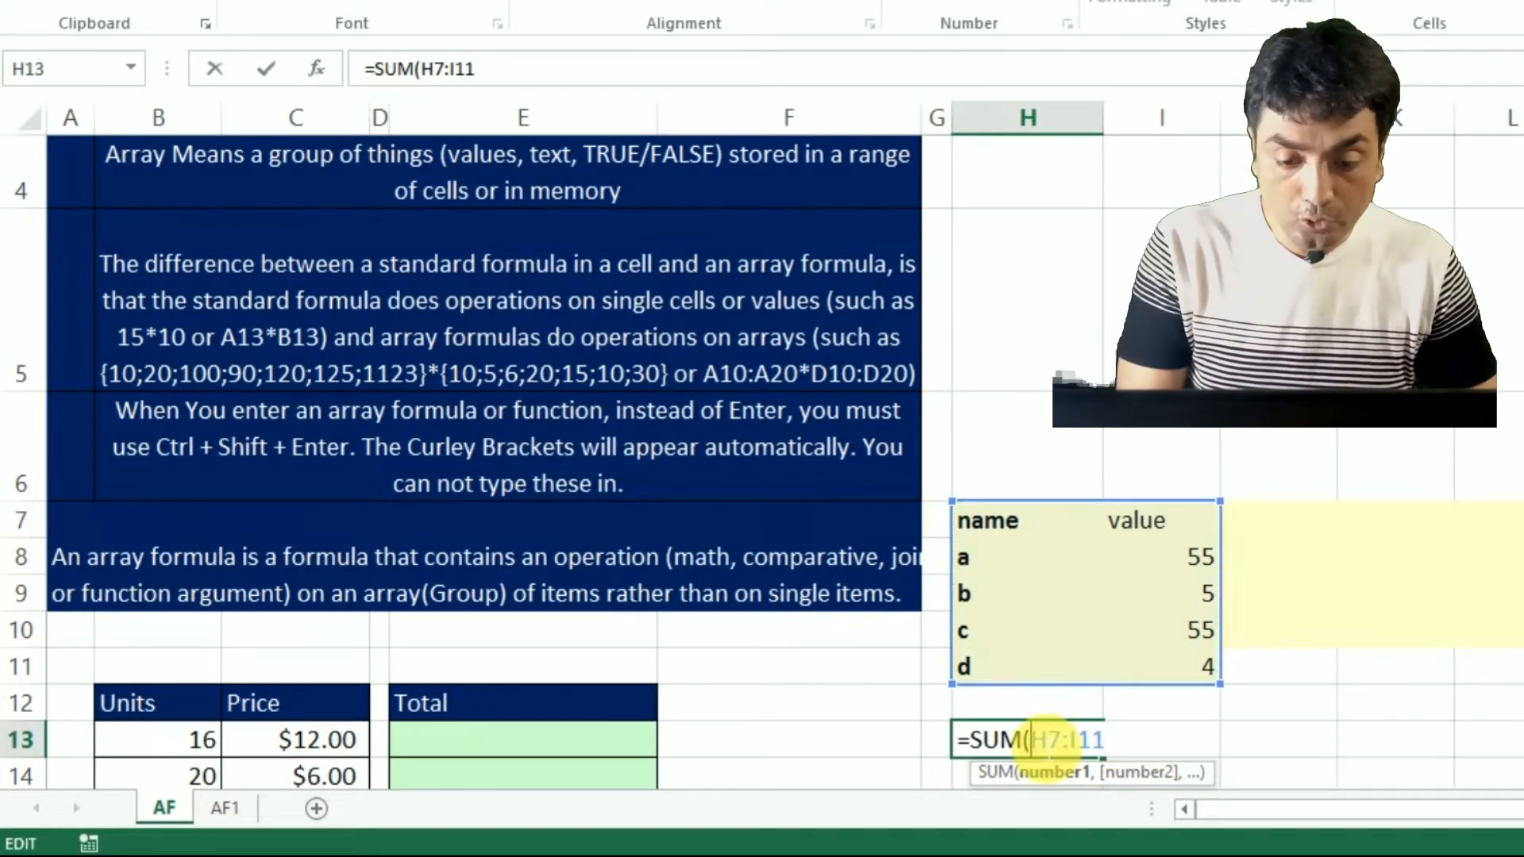
drag(1032, 742, 1135, 746)
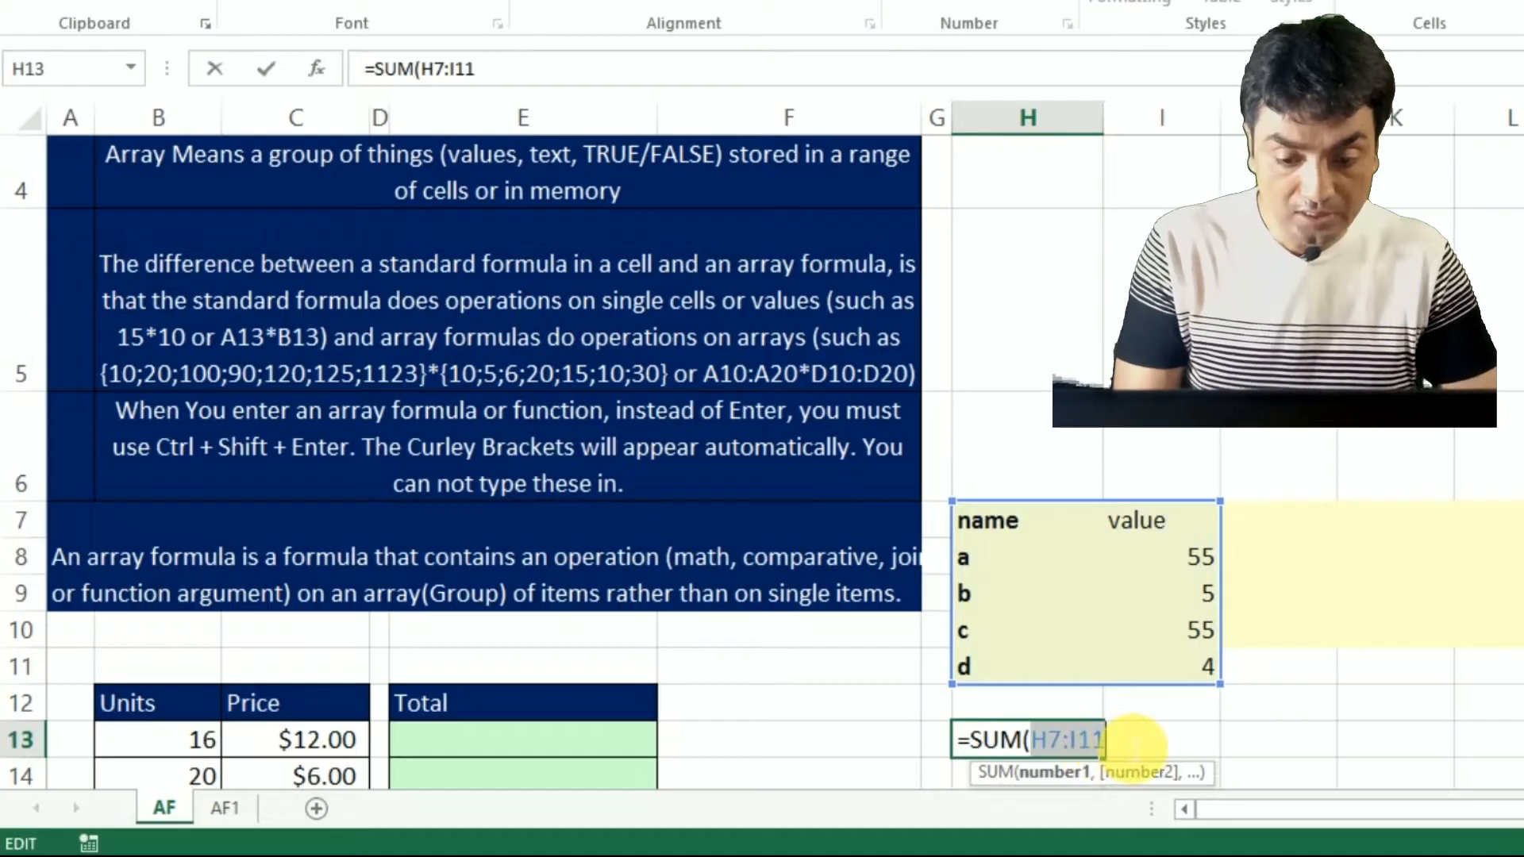
key(F9)
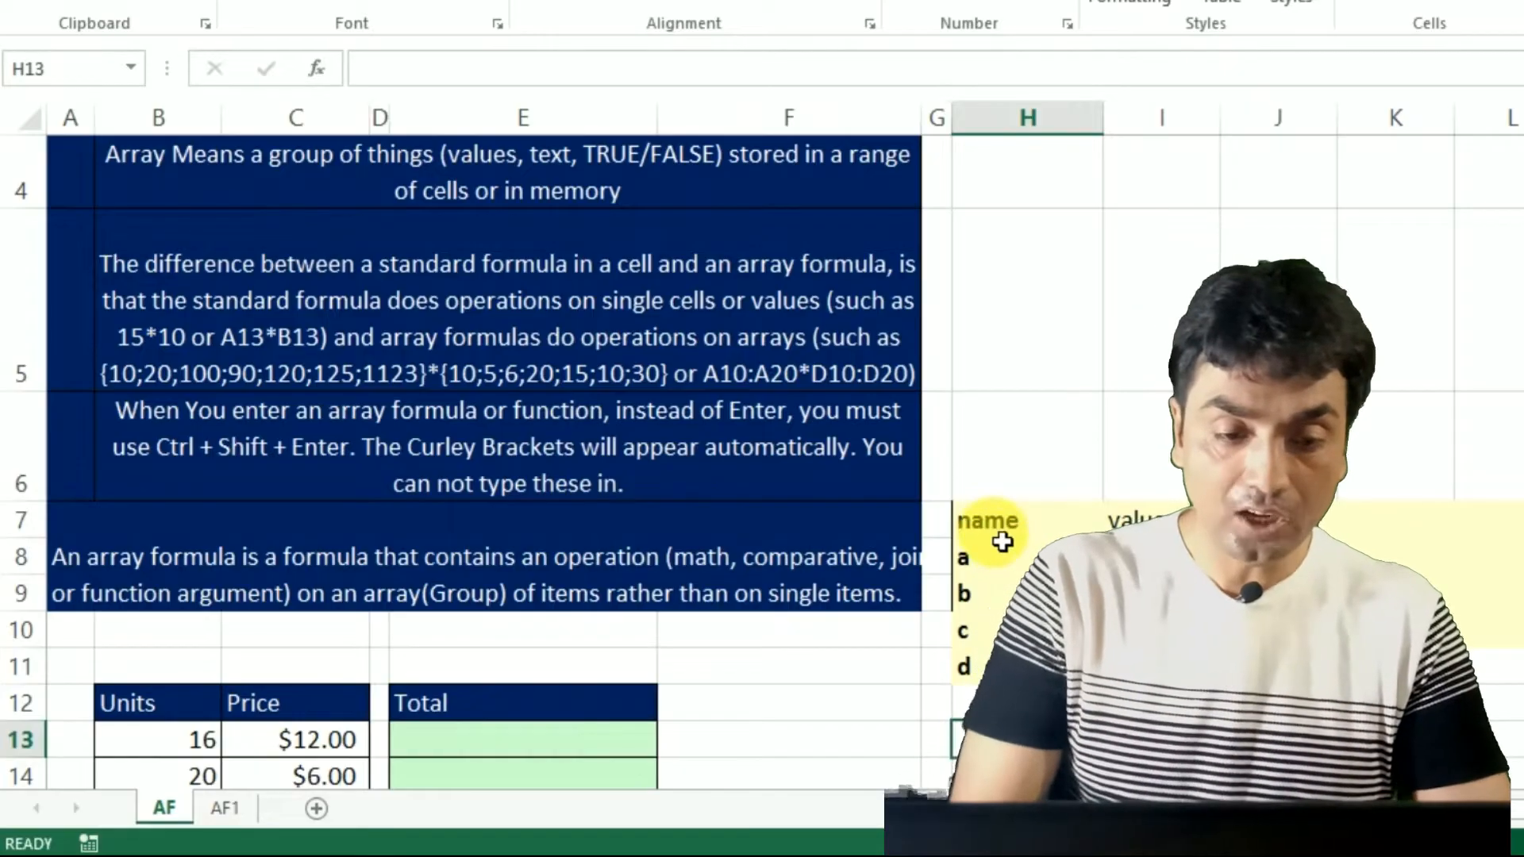
- Clear the sample names and values from H7:I12
drag(994, 526, 1155, 703)
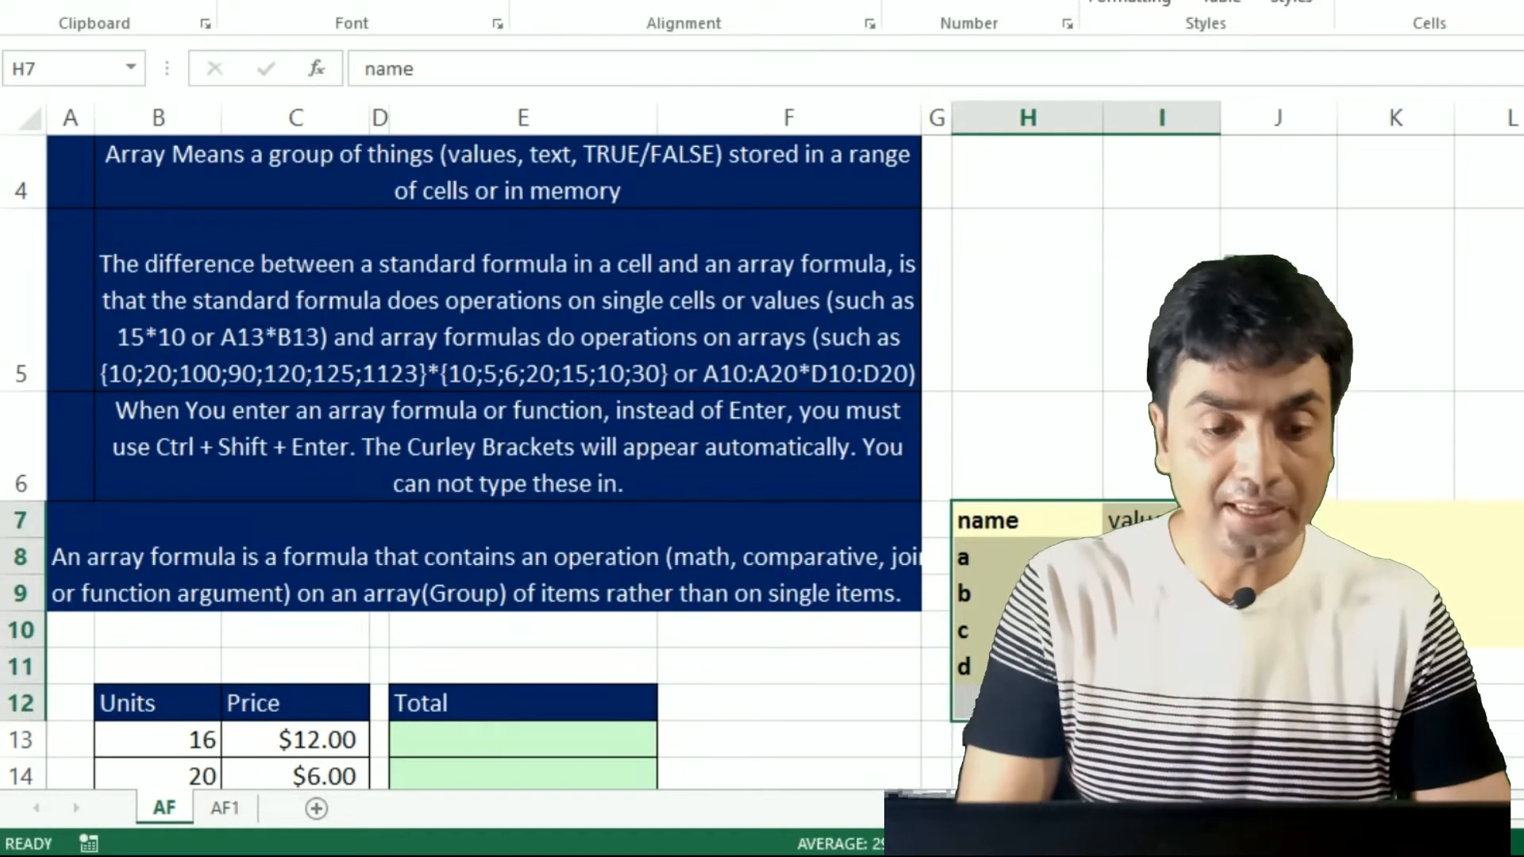
key(Delete)
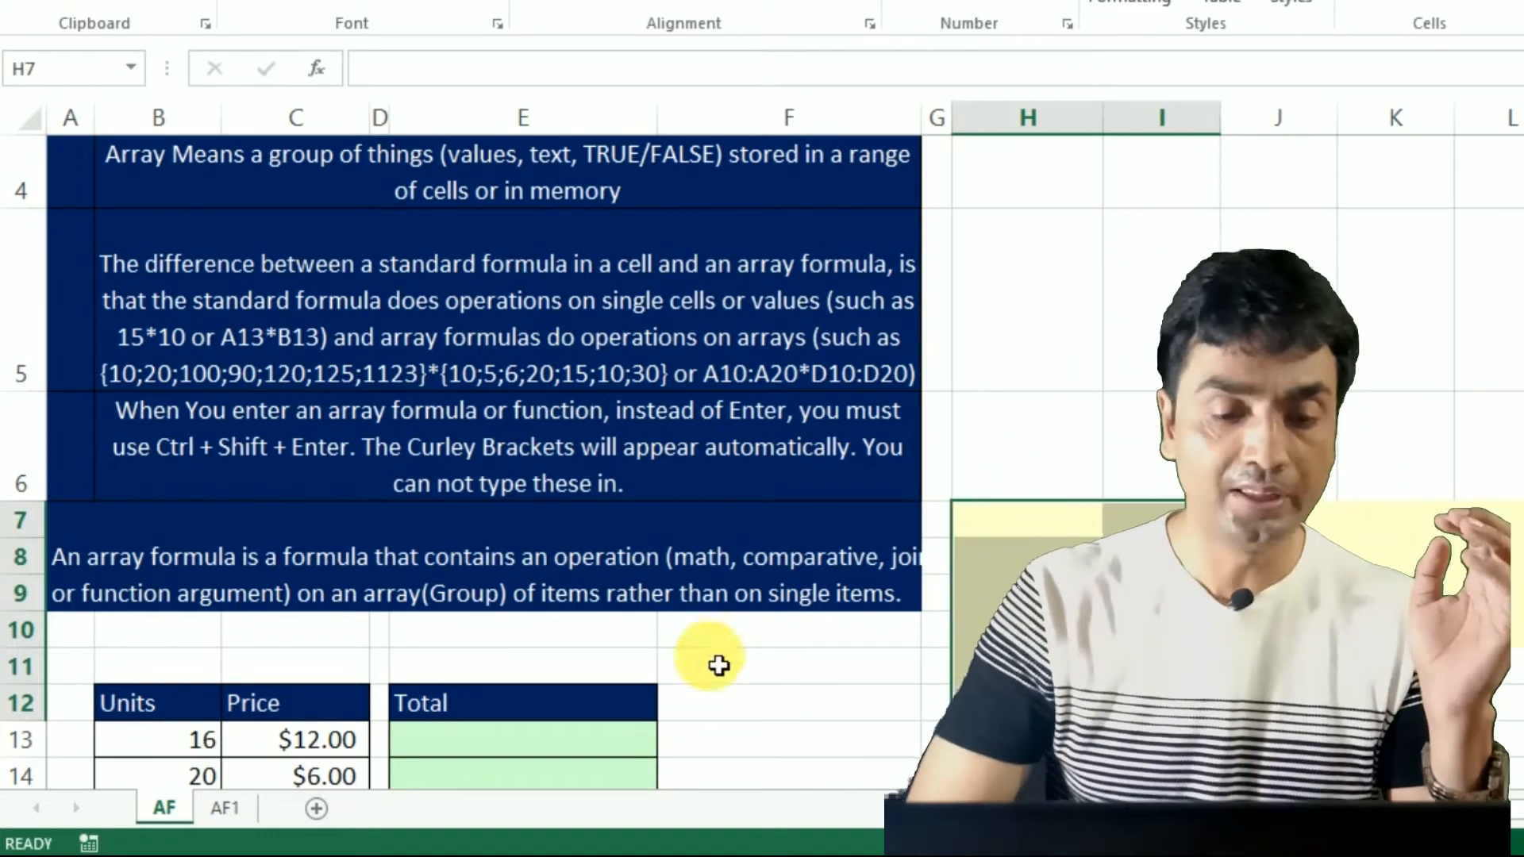
- Examine the Units, Price and Total table and the "Array Formula in 1 cell" area beneath it
click(538, 736)
key(Down)
key(Down)
key(Down)
key(Down)
key(Down)
key(Down)
key(Down)
key(Down)
key(Down)
key(Down)
key(Down)
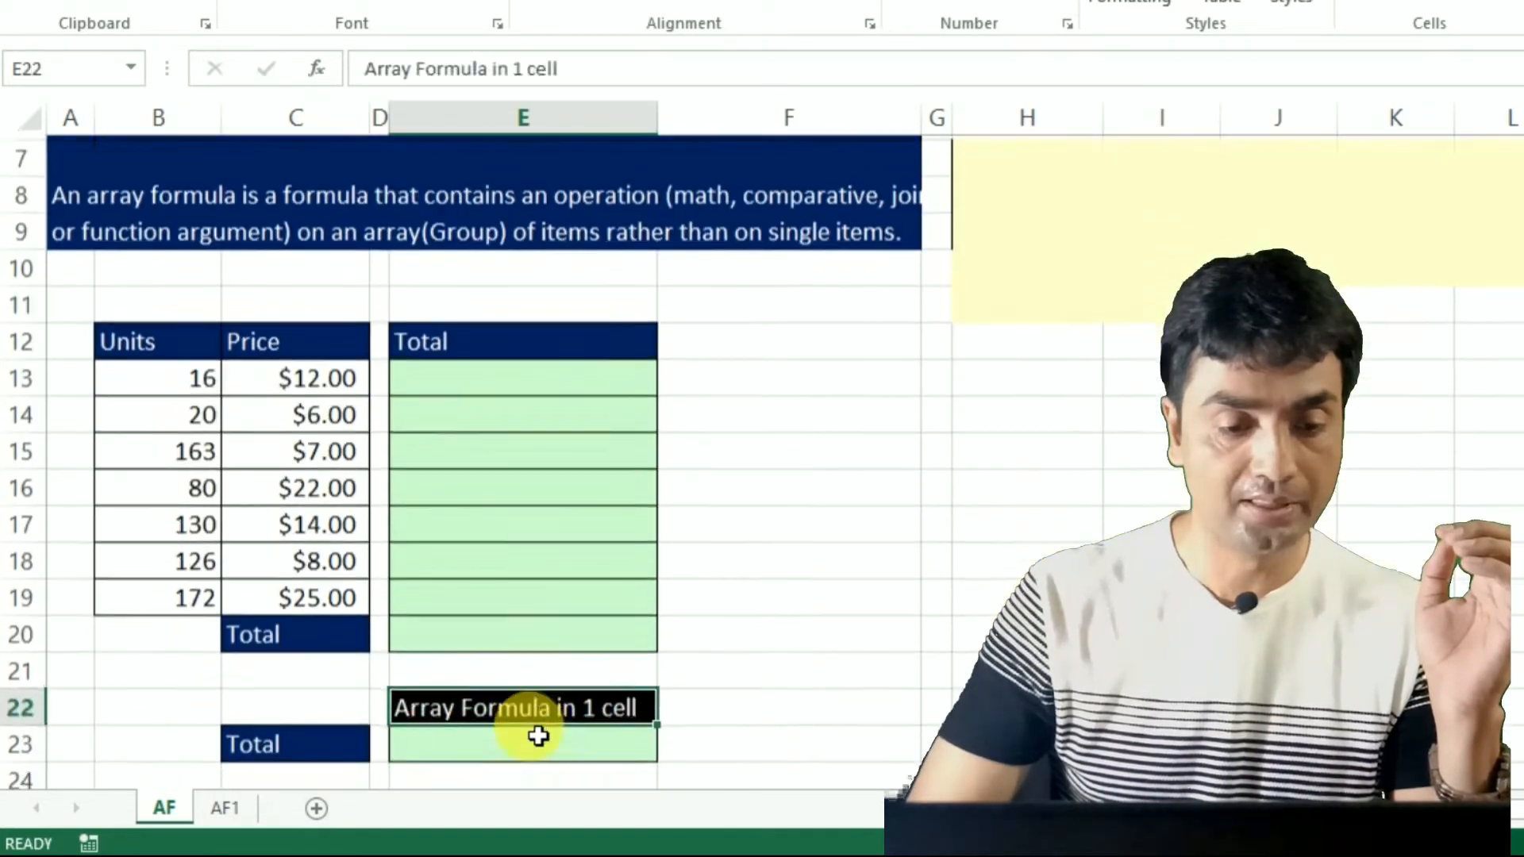
click(379, 301)
key(Left)
key(Left)
key(Down)
key(Down)
key(Down)
key(Down)
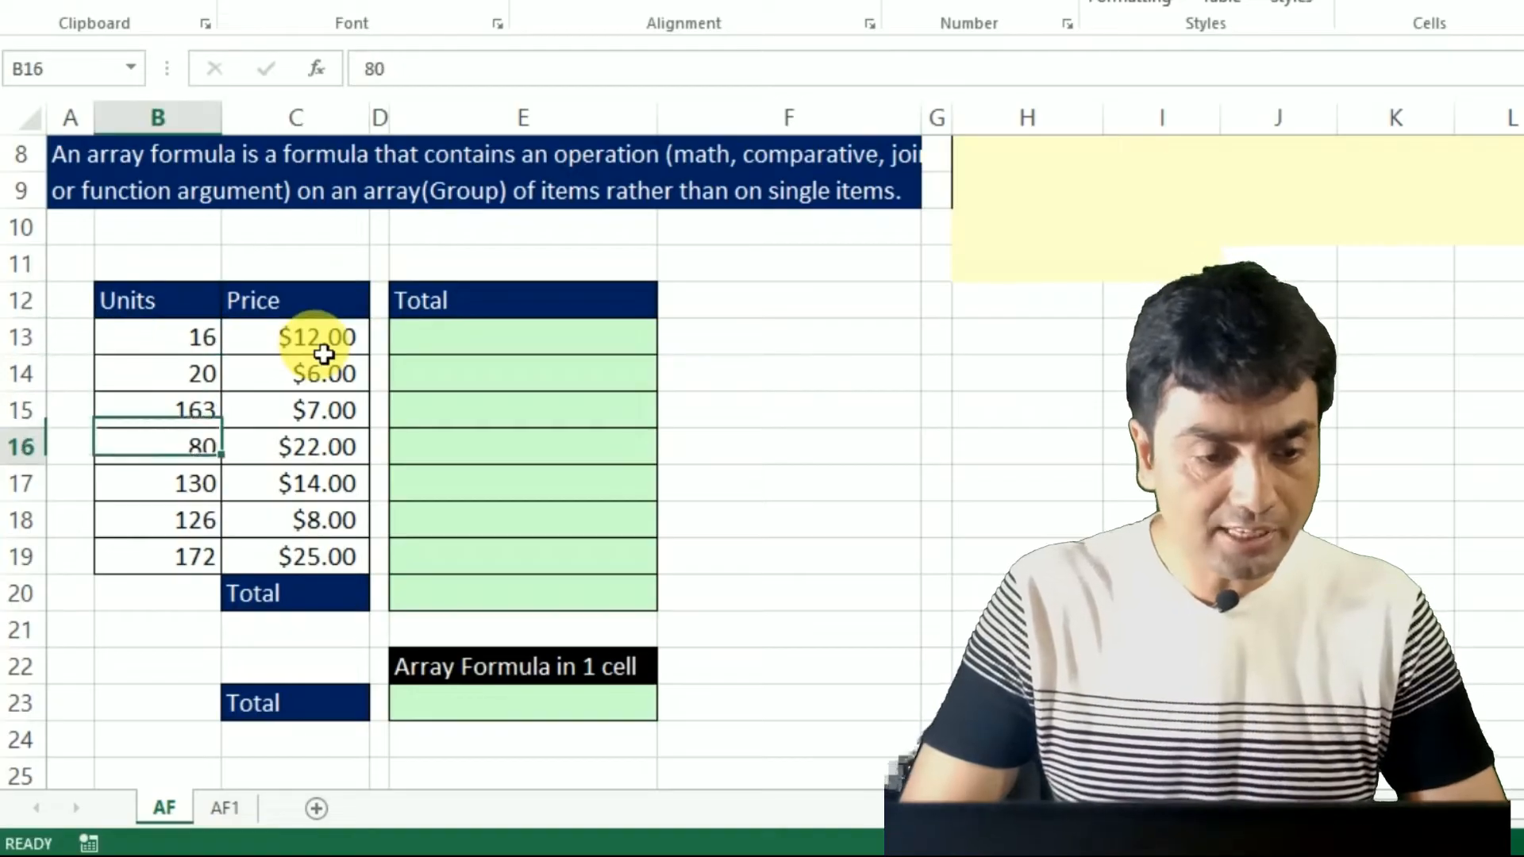
key(Up)
key(Up)
key(Up)
key(Right)
key(Right)
key(Left)
key(Left)
key(Right)
key(Right)
key(Right)
key(Left)
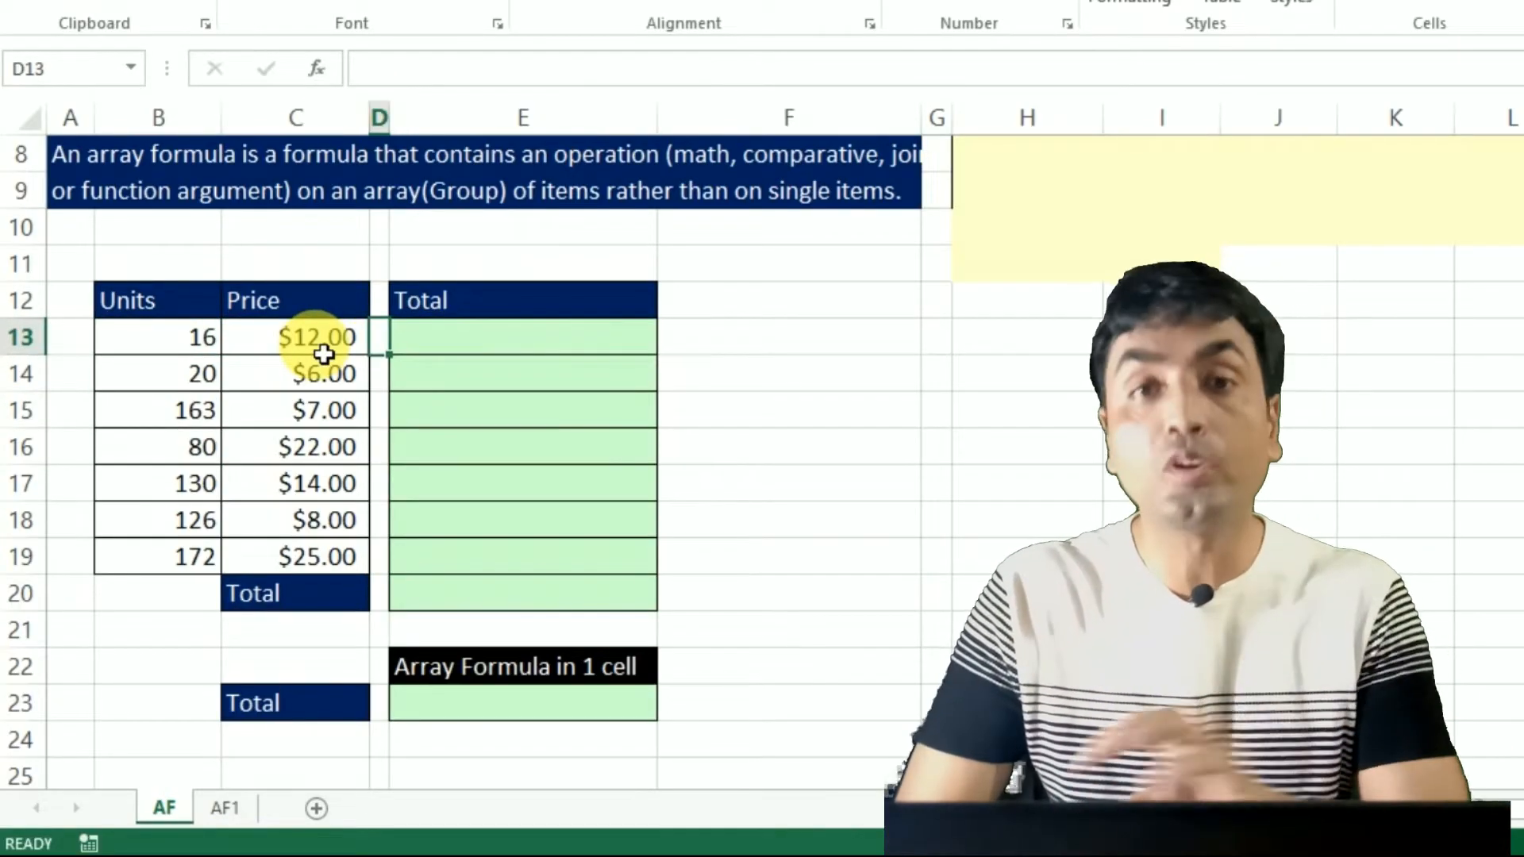
- Calculate the first row's total in E13 with the formula =B13*C13
key(Right)
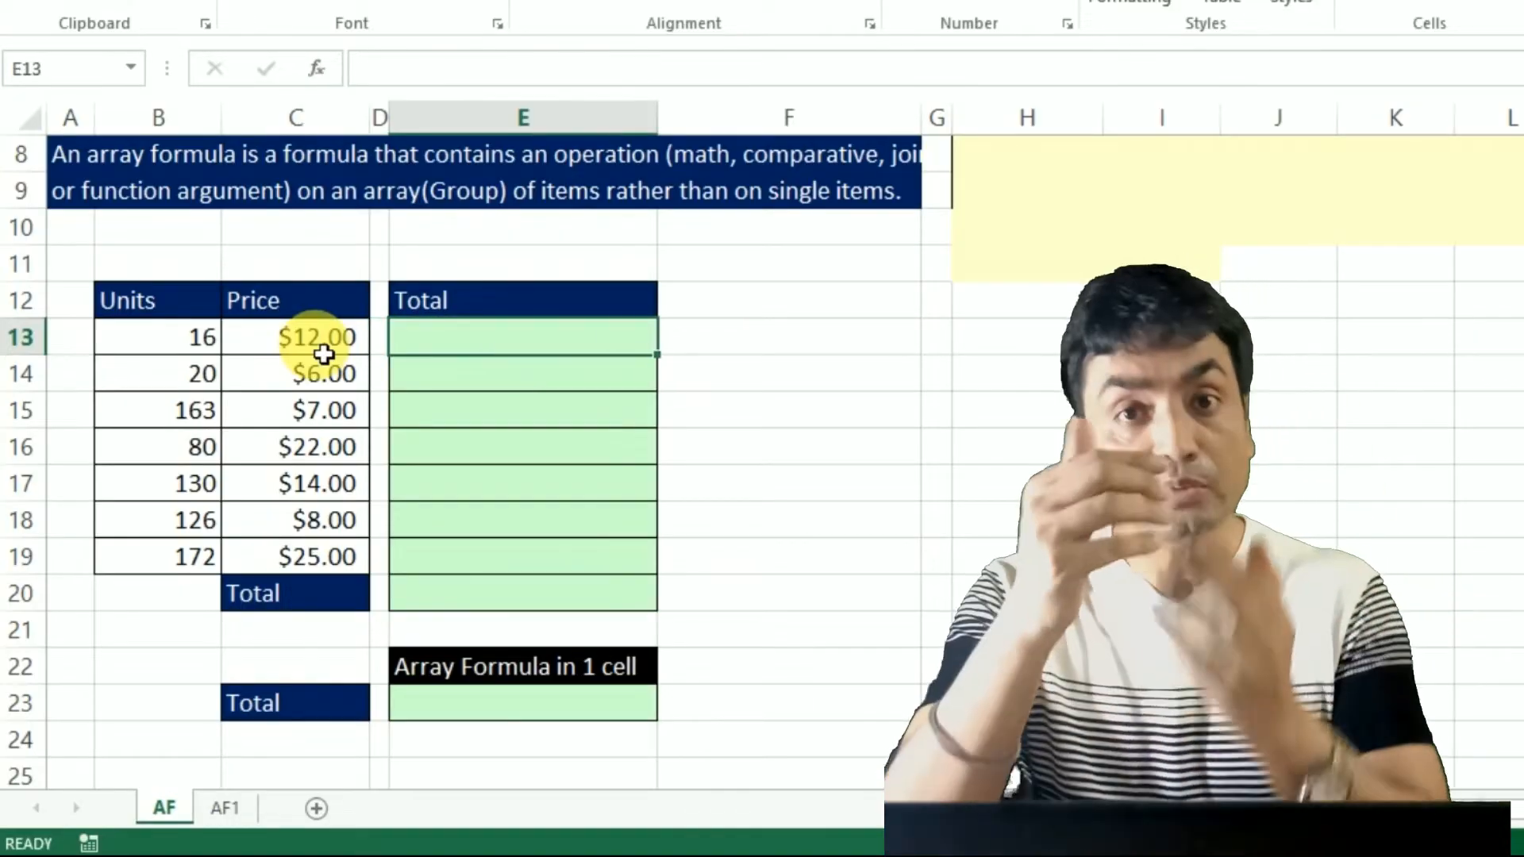
text(=)
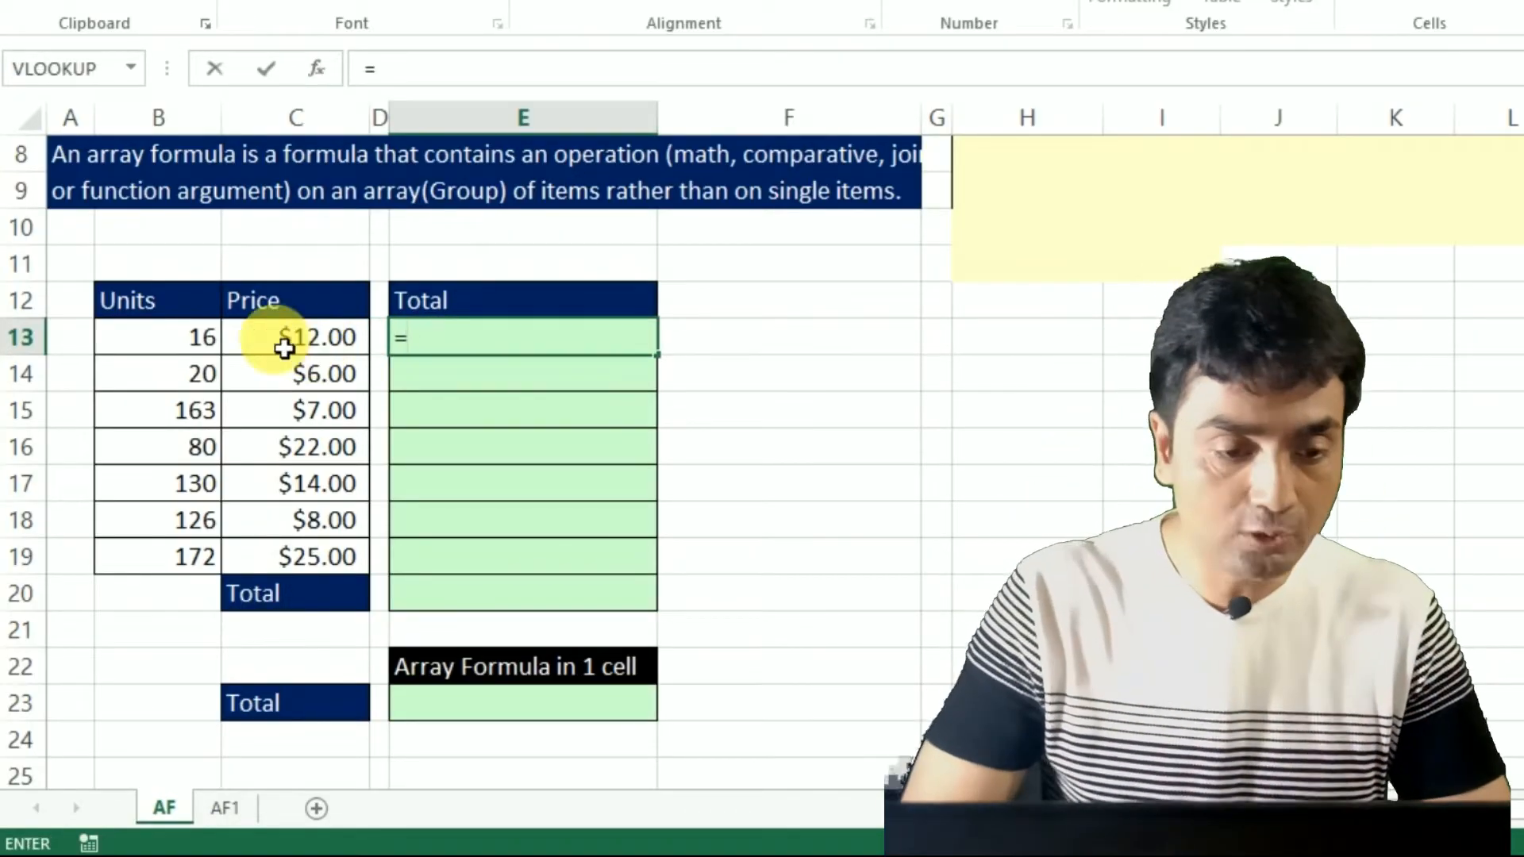
click(204, 341)
text(*)
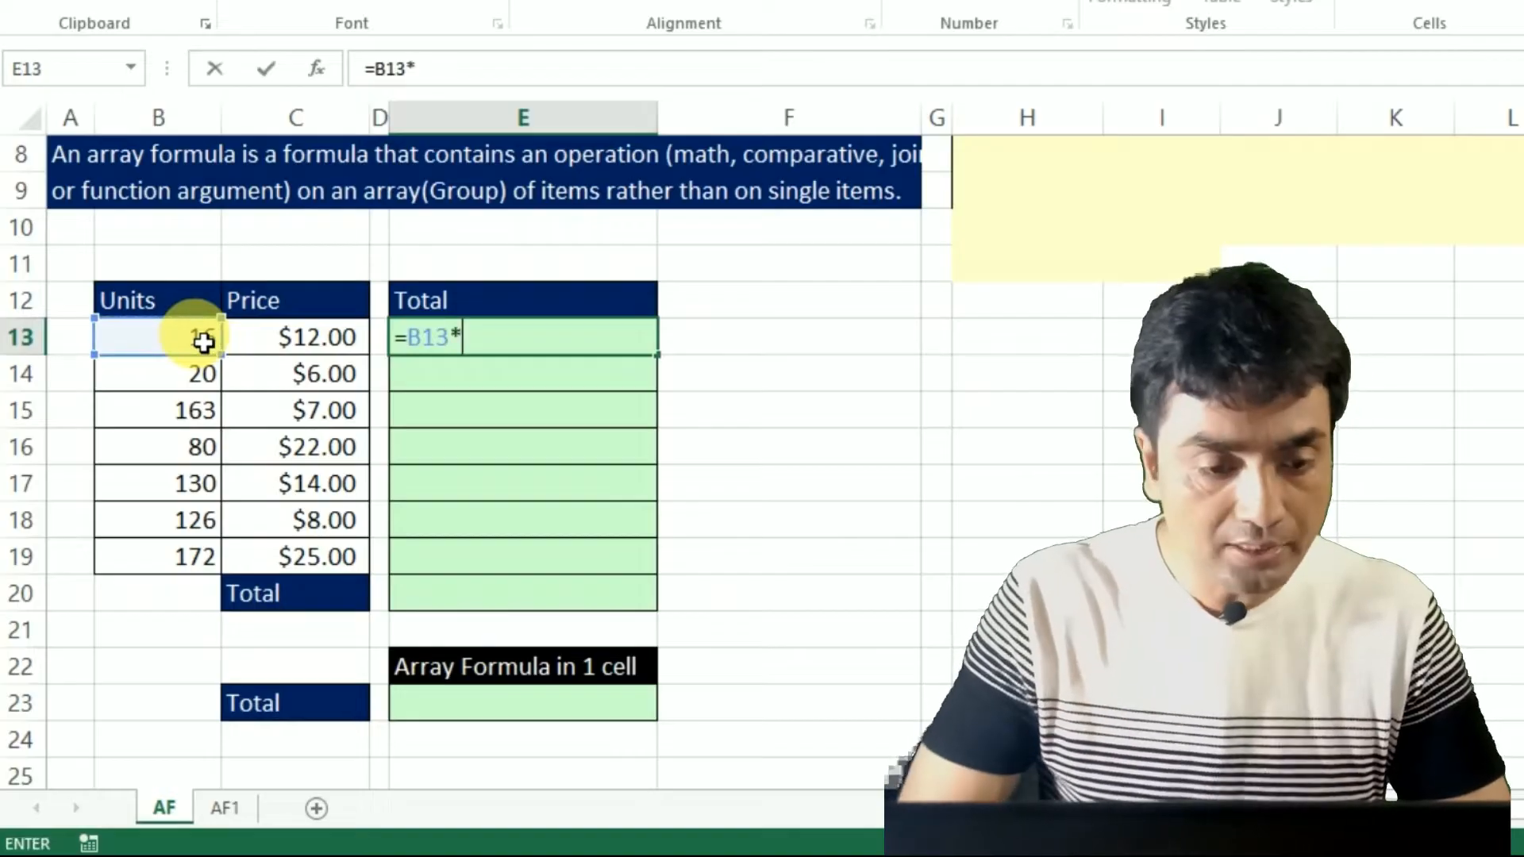
click(286, 341)
key(Return)
key(Return)
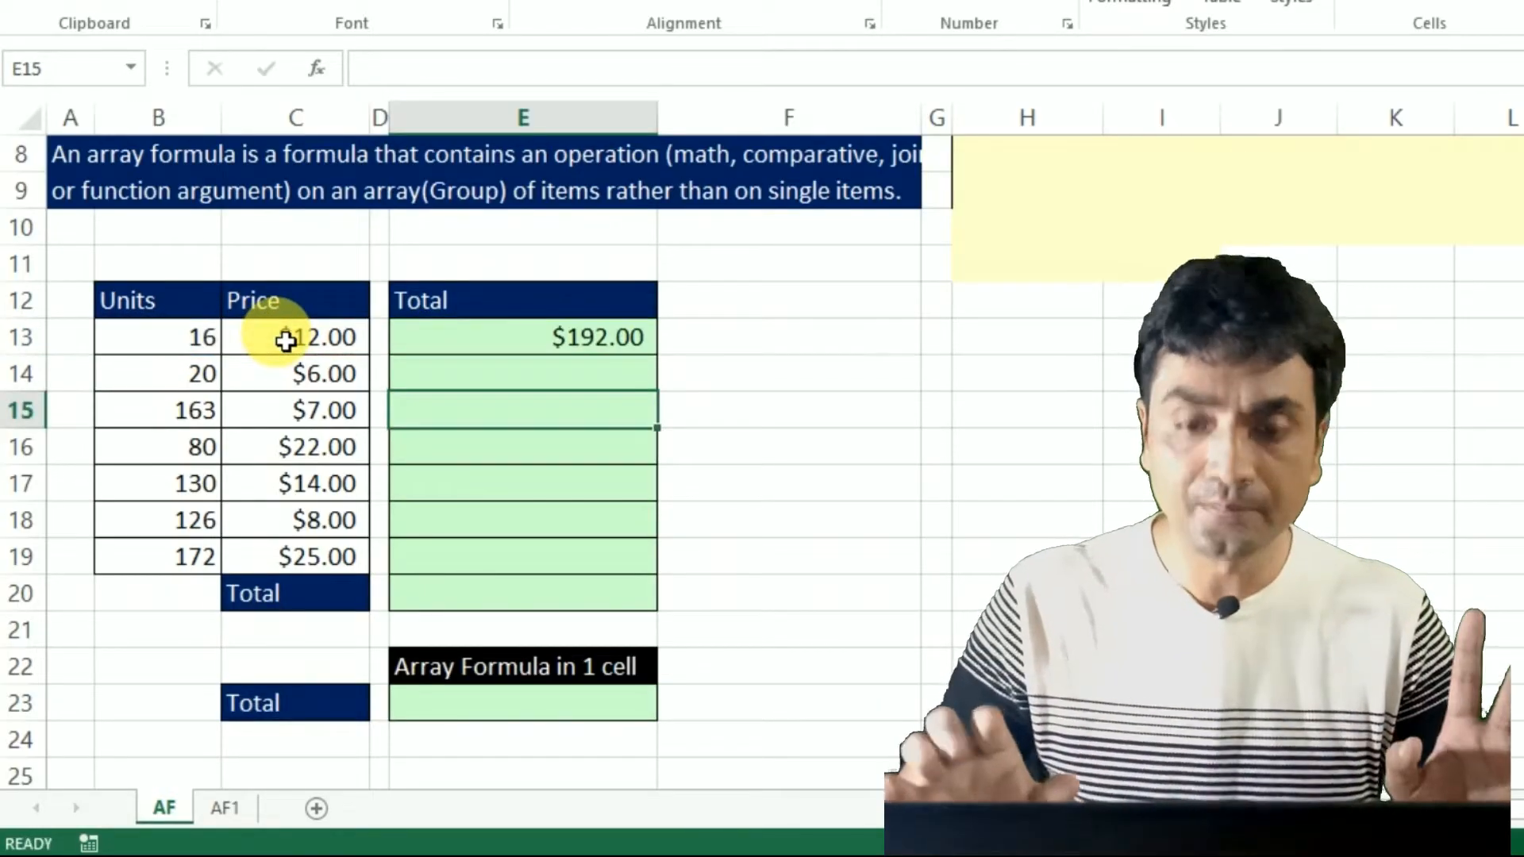
- Fill the E13 formula down through E19 in the Total column
key(Up)
key(Up)
key(shift+Down)
key(shift+Down)
key(shift+Down)
key(shift+Down)
key(shift+Down)
key(shift+Down)
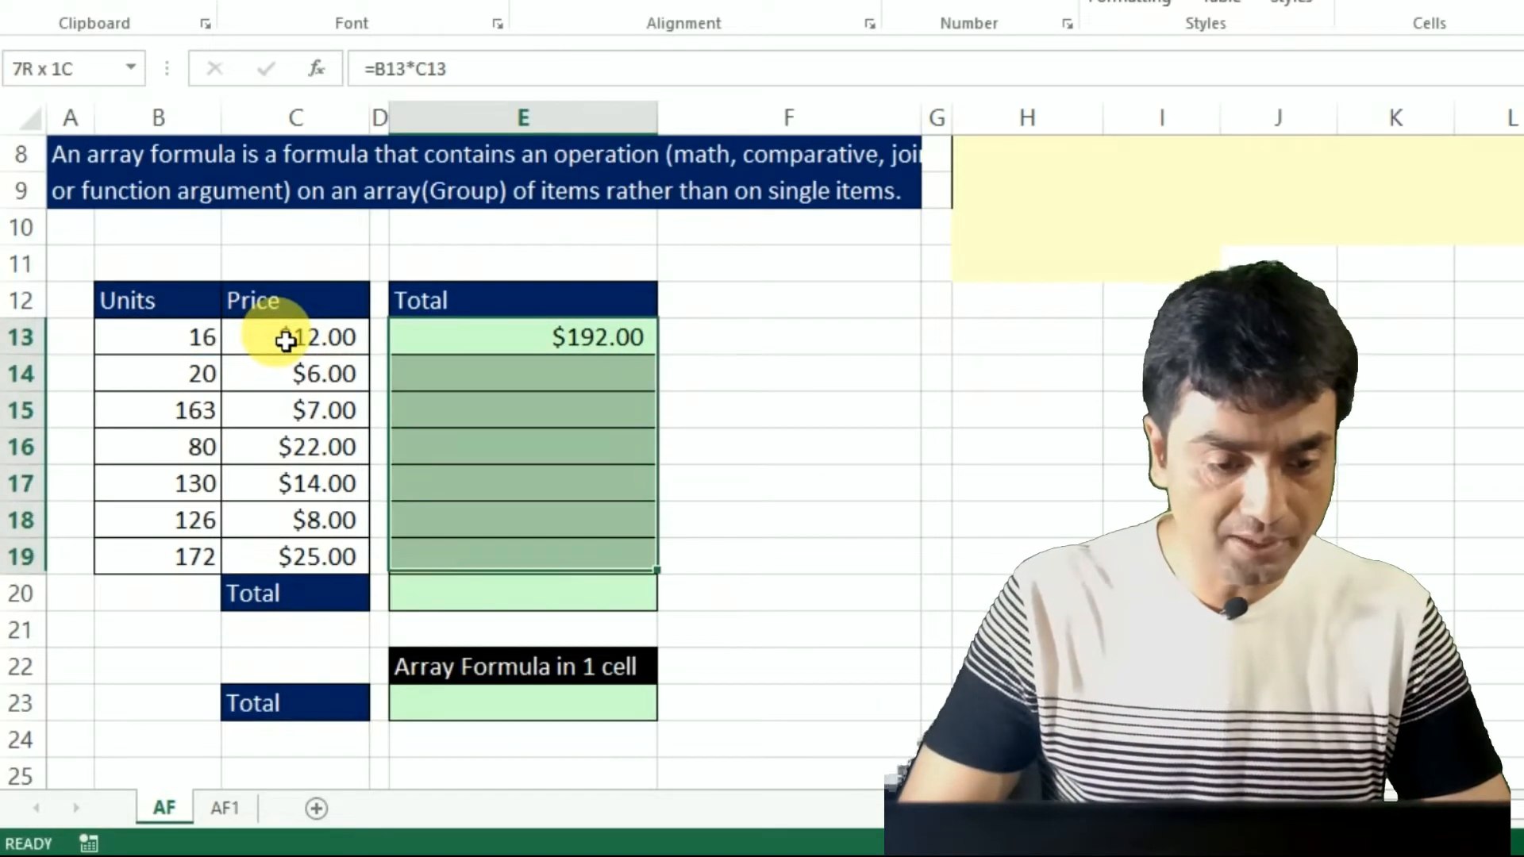
key(ctrl+d)
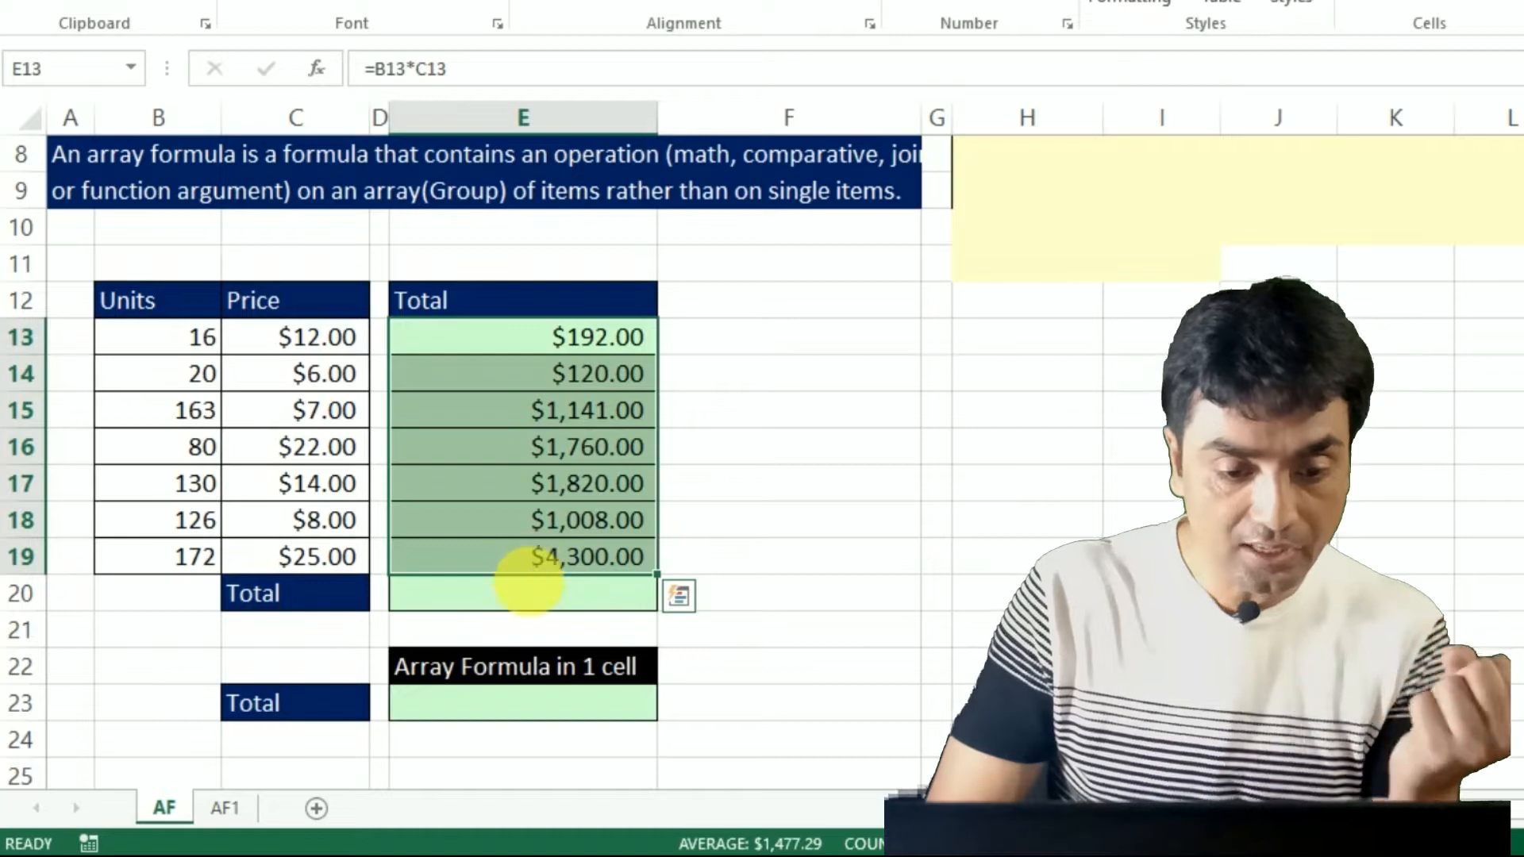
- Add up the row totals in E20 with =SUM(E13:E19)
click(537, 603)
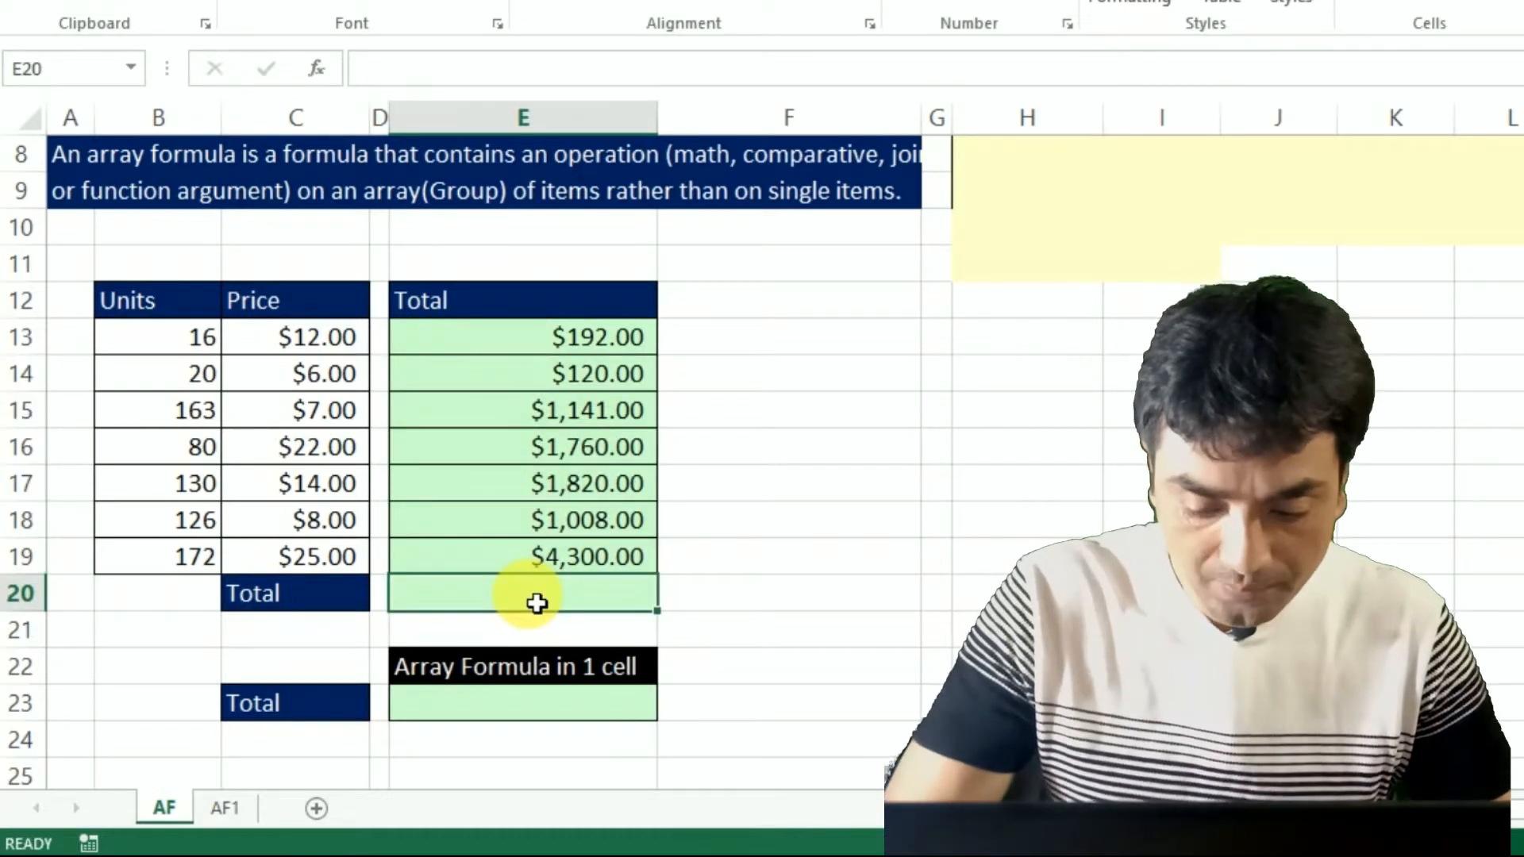
key(alt+equal)
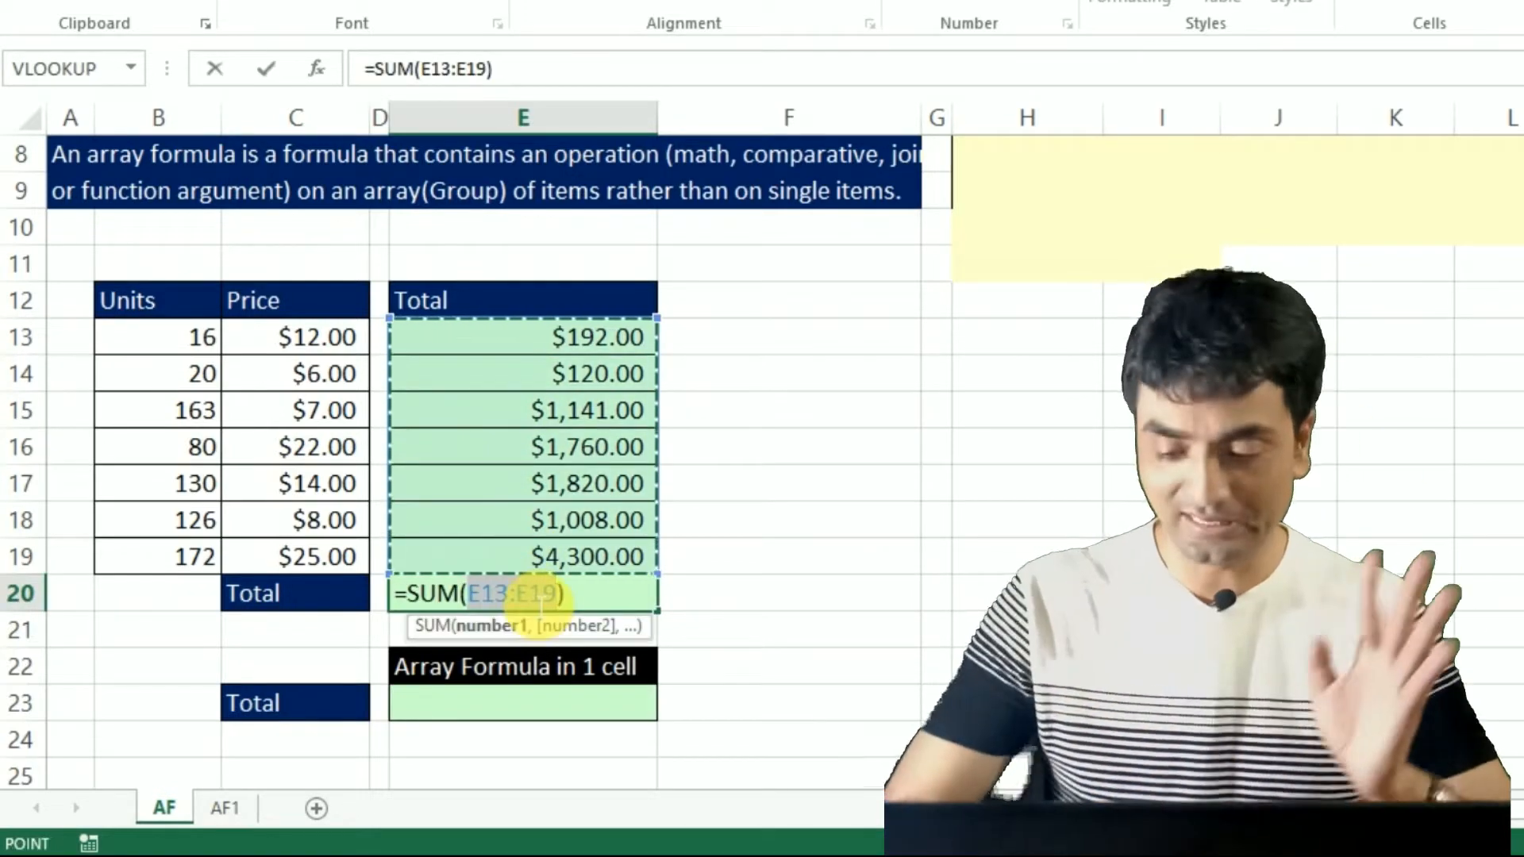
key(Return)
click(537, 604)
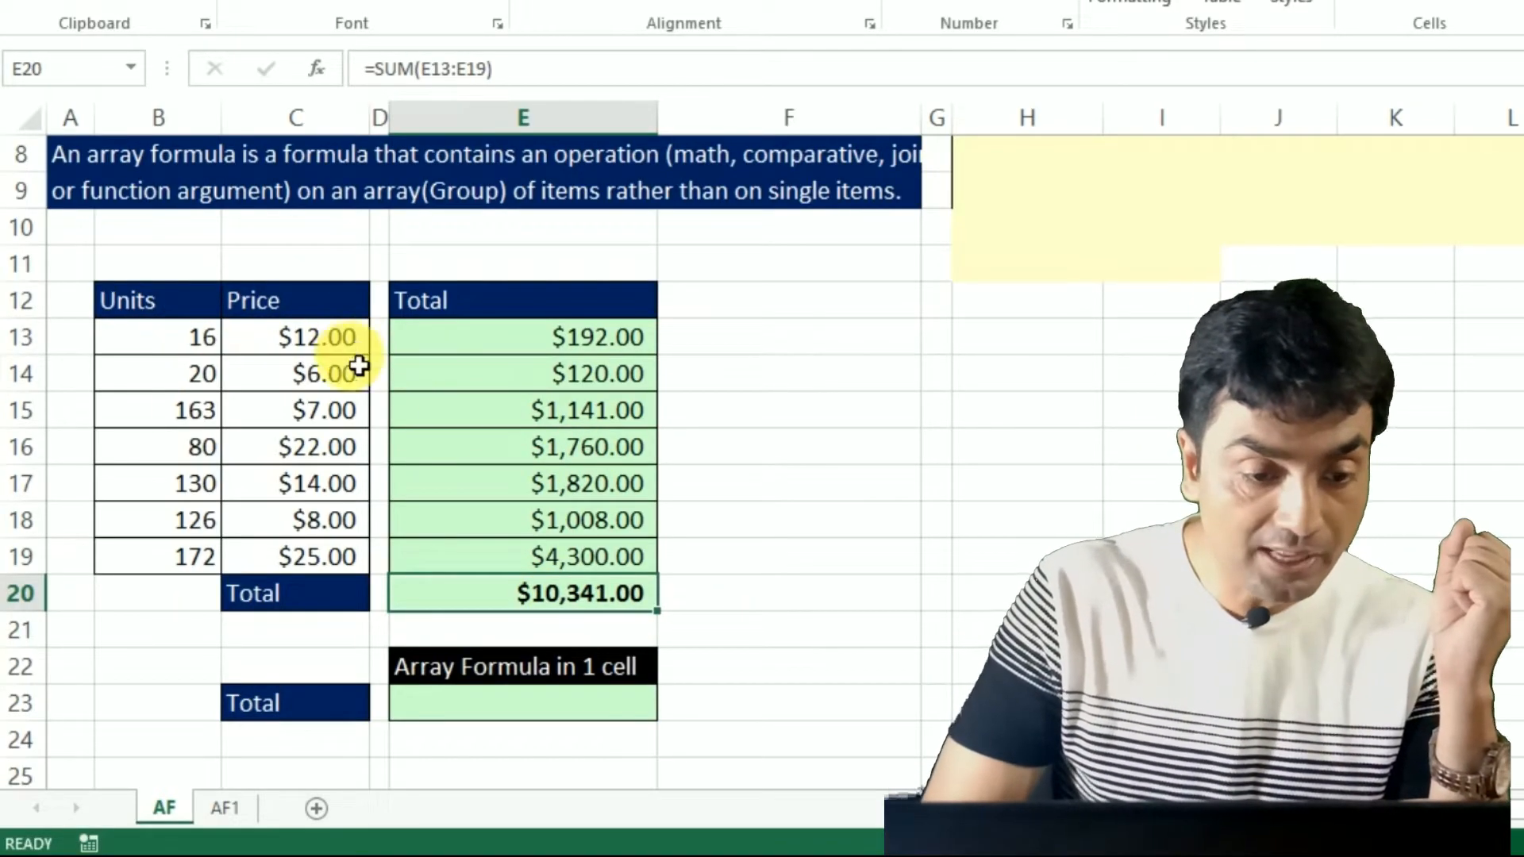
- Check the cell references of the formula in E13 and go down the Total column to the sum in E20
click(555, 346)
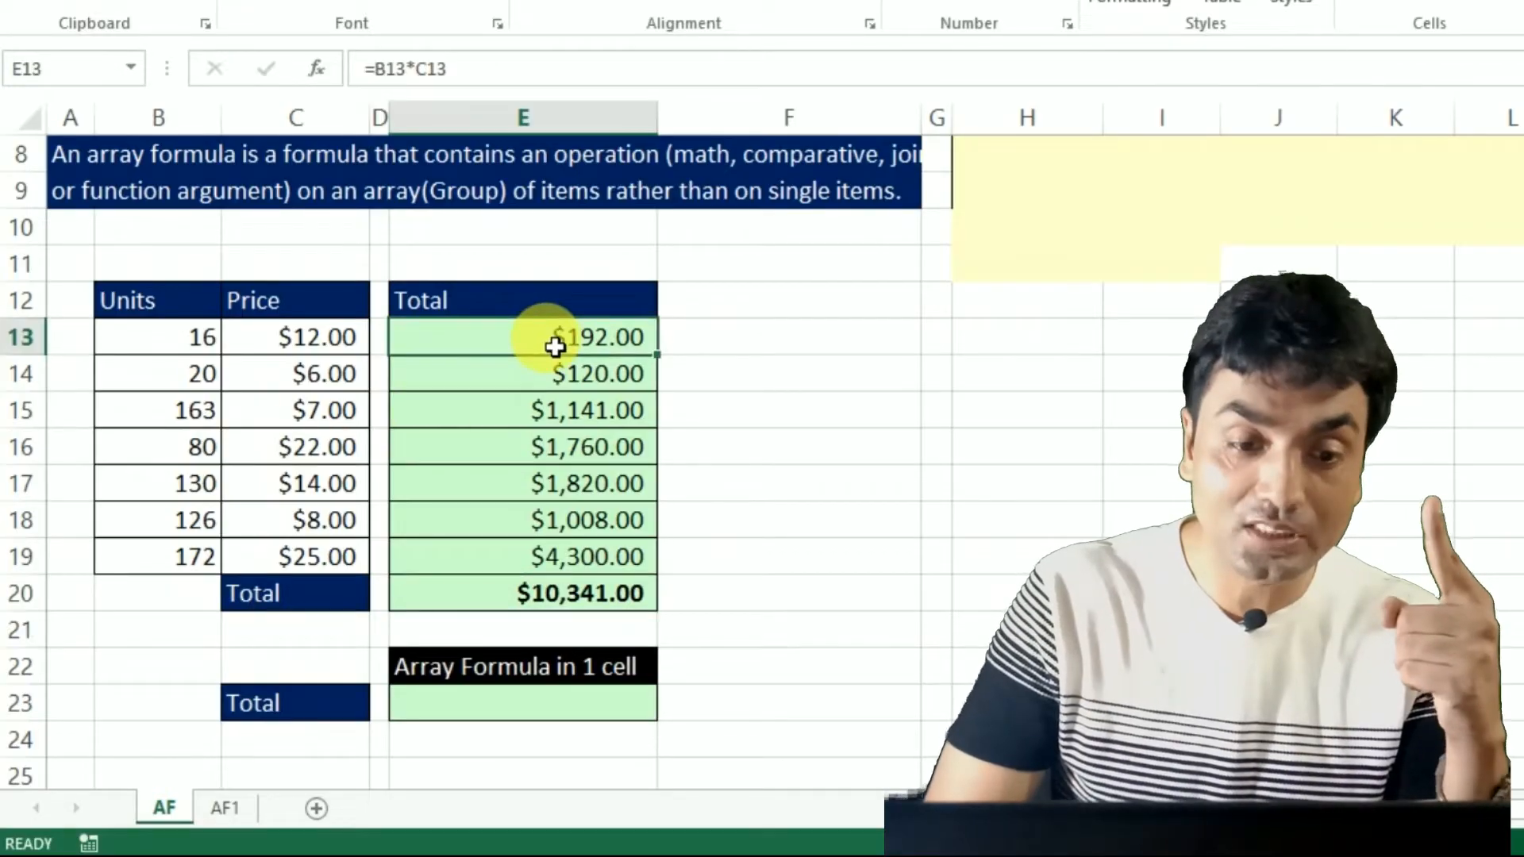
double_click(555, 346)
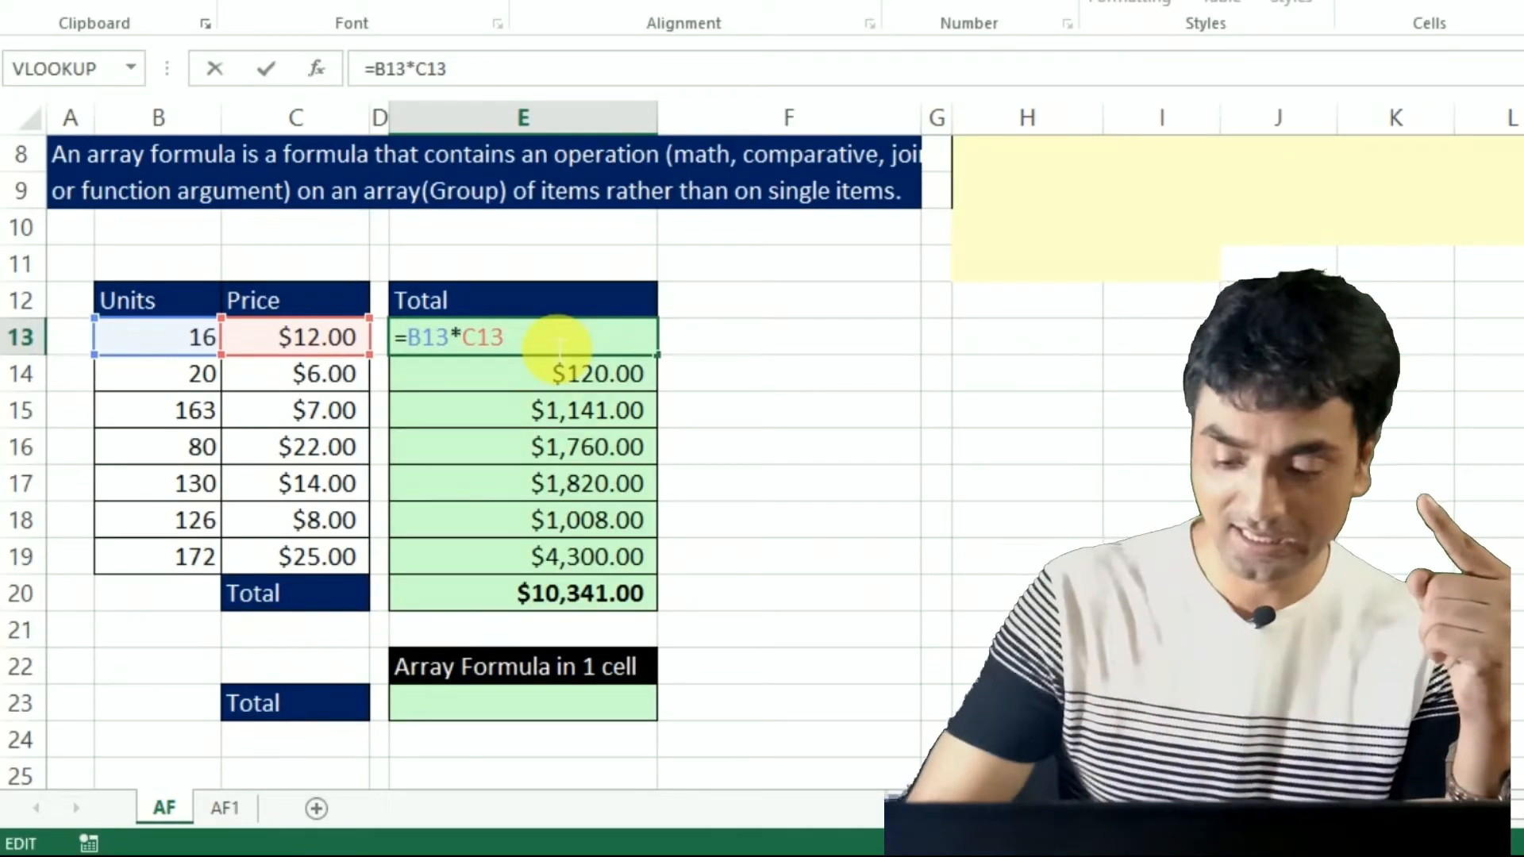
key(Return)
key(Down)
key(Down)
key(Down)
key(Down)
key(Down)
key(Down)
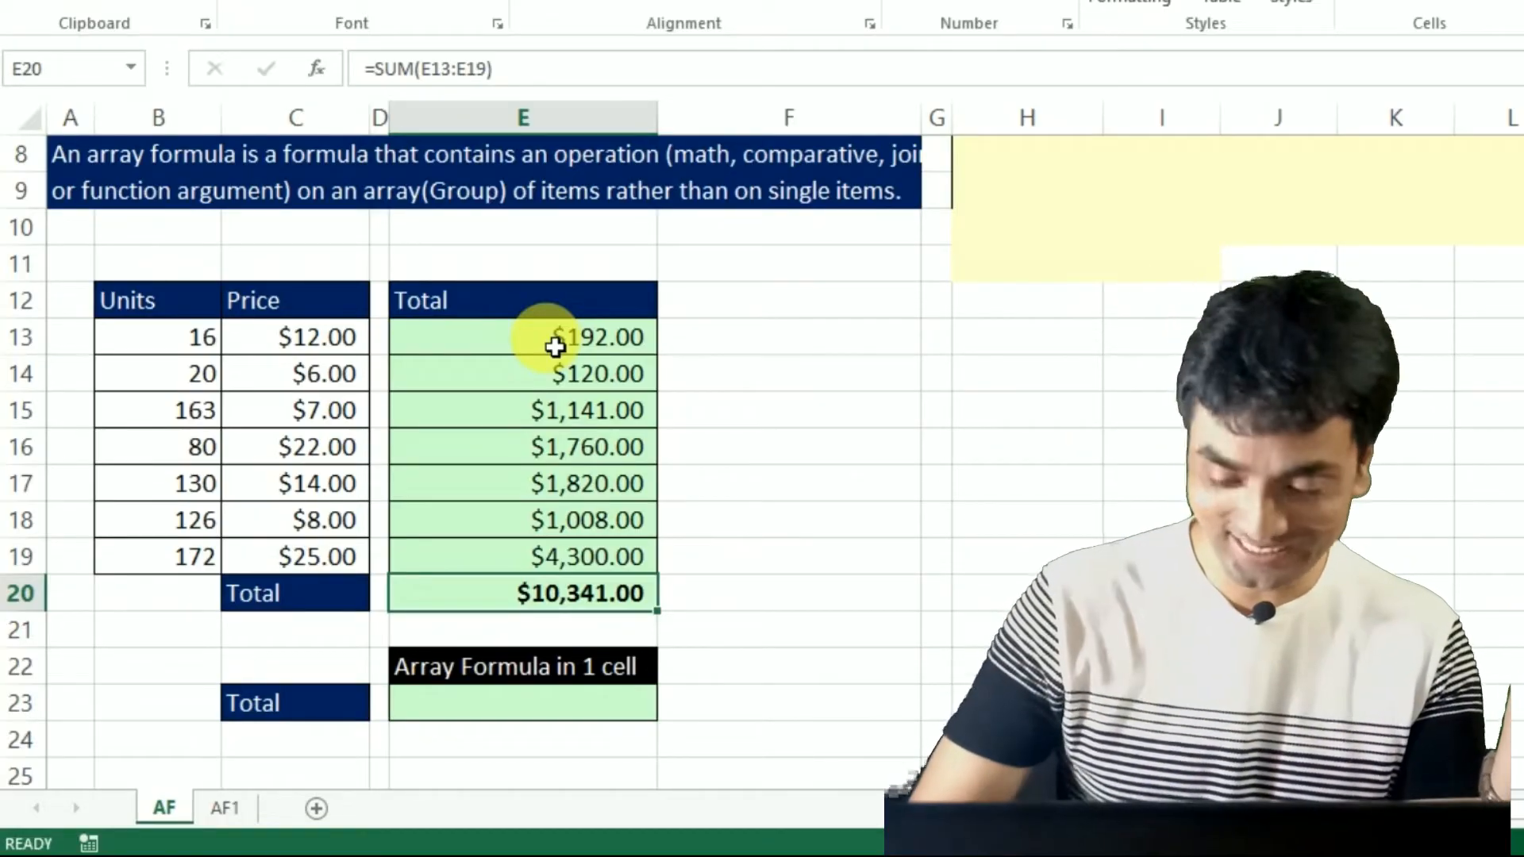
- Enter =SUM(B13:B19*C13:C19) in E23 as a regular formula and reselect that cell
key(Down)
key(Down)
key(Down)
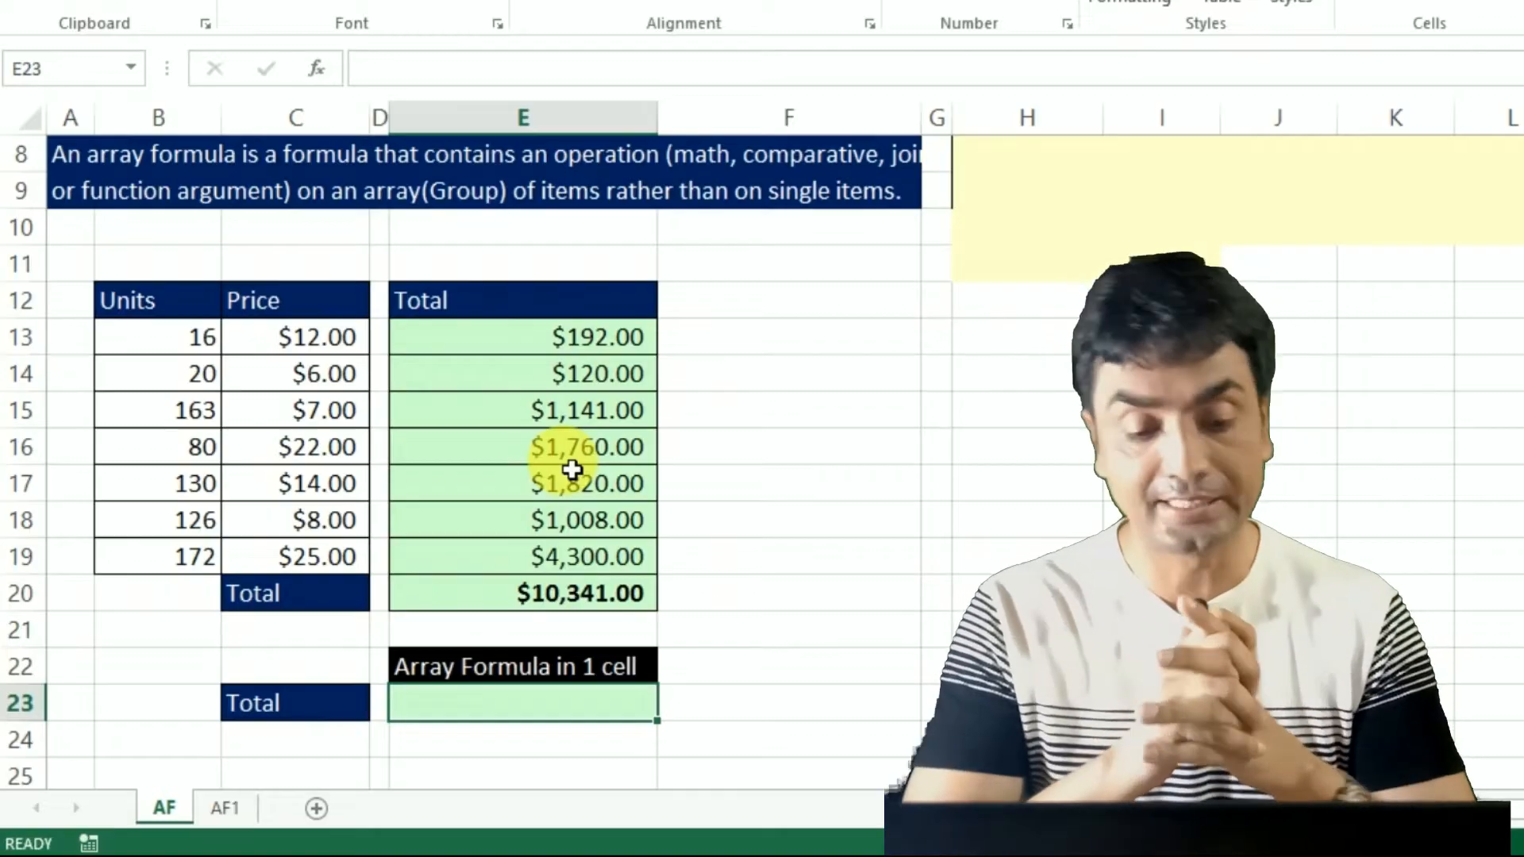
text(=)
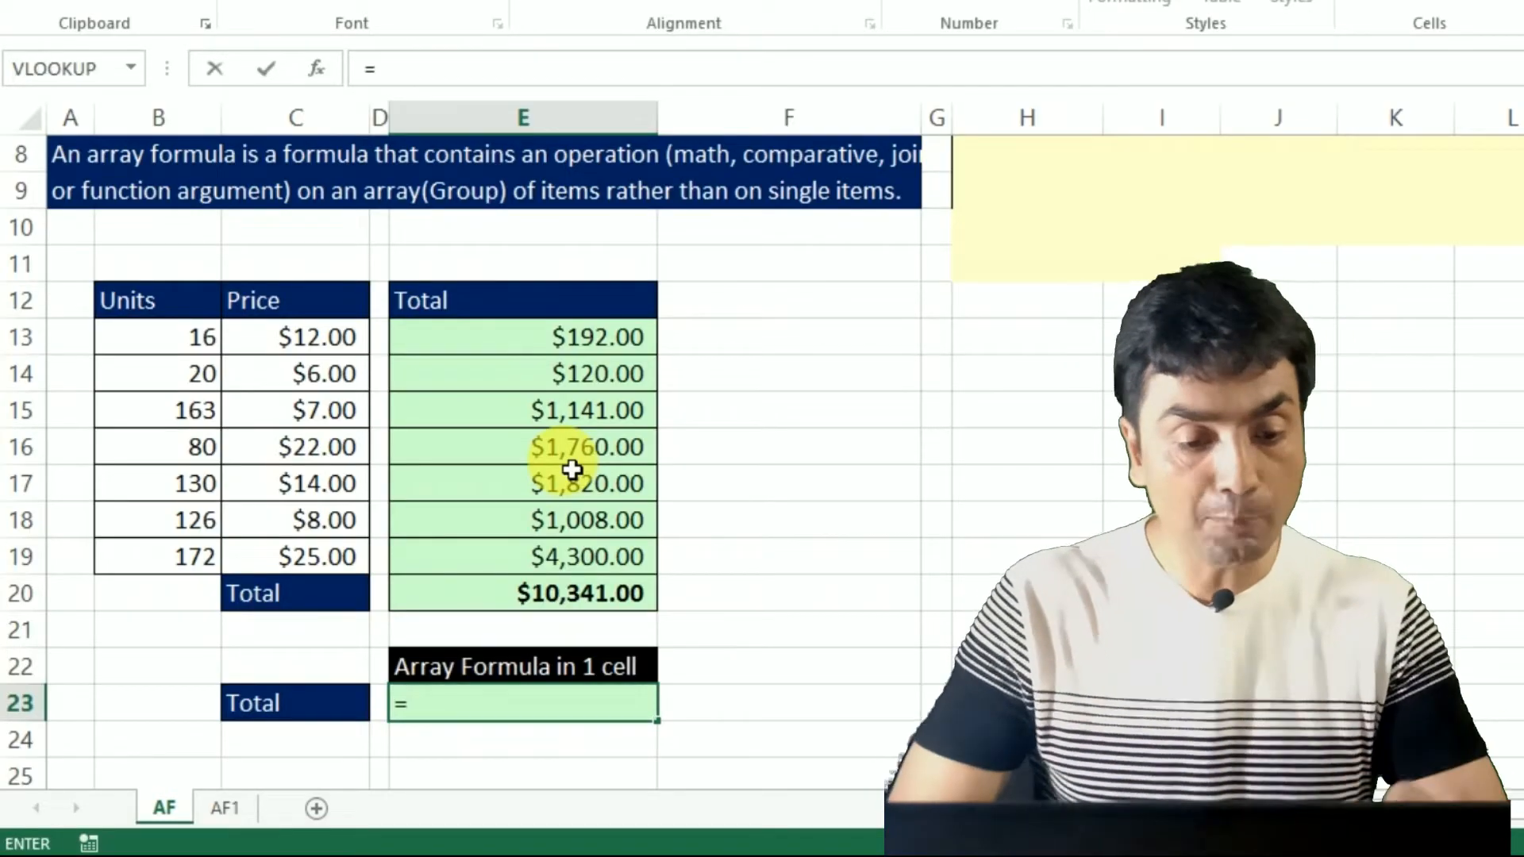
text(SUM()
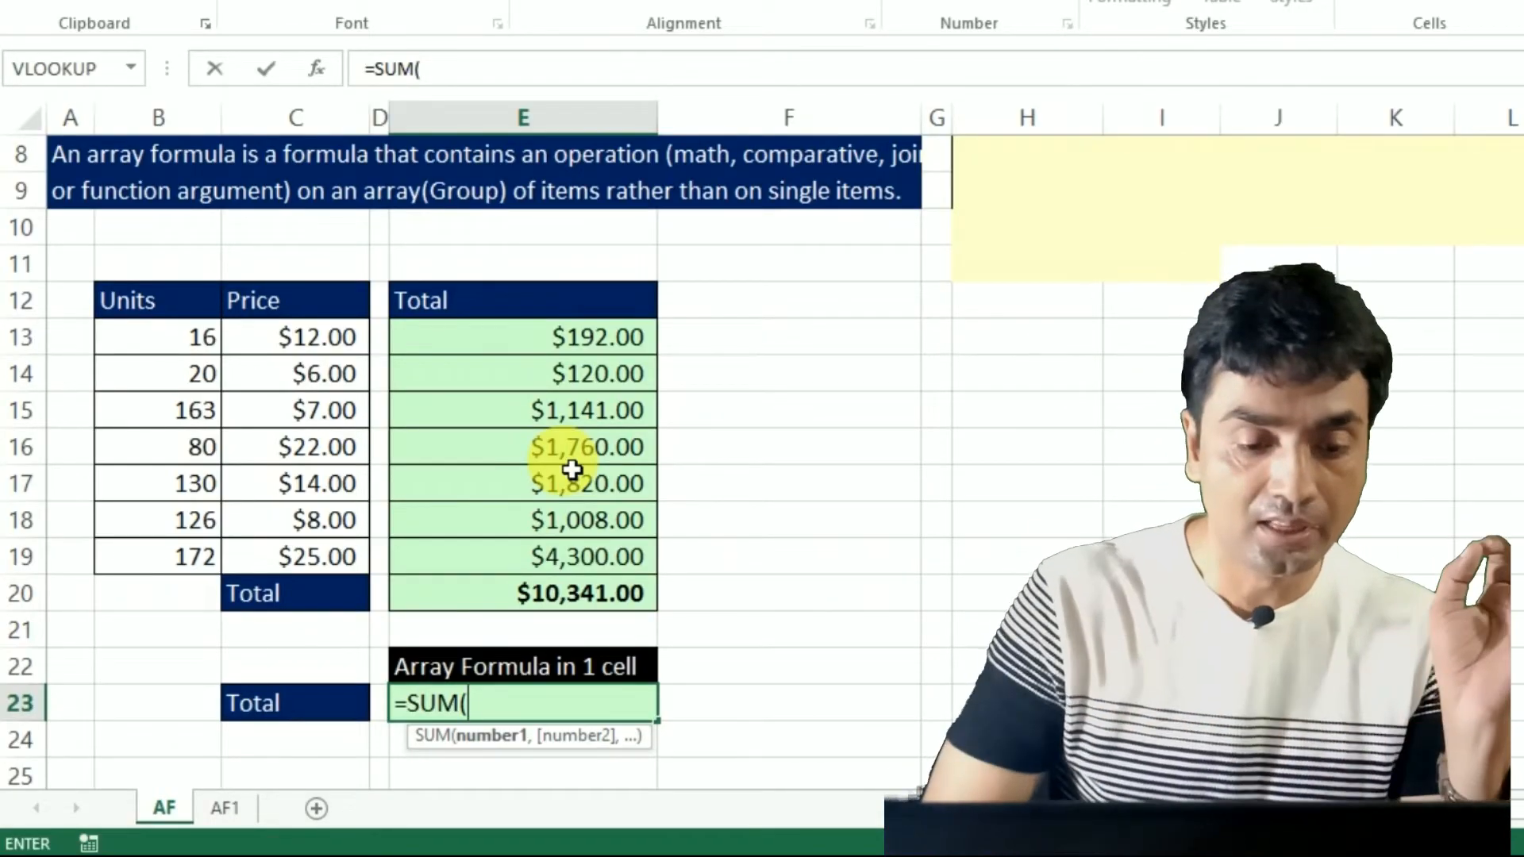
click(194, 347)
drag(194, 347, 193, 575)
text(*)
click(297, 343)
drag(297, 343, 312, 564)
text())
key(Return)
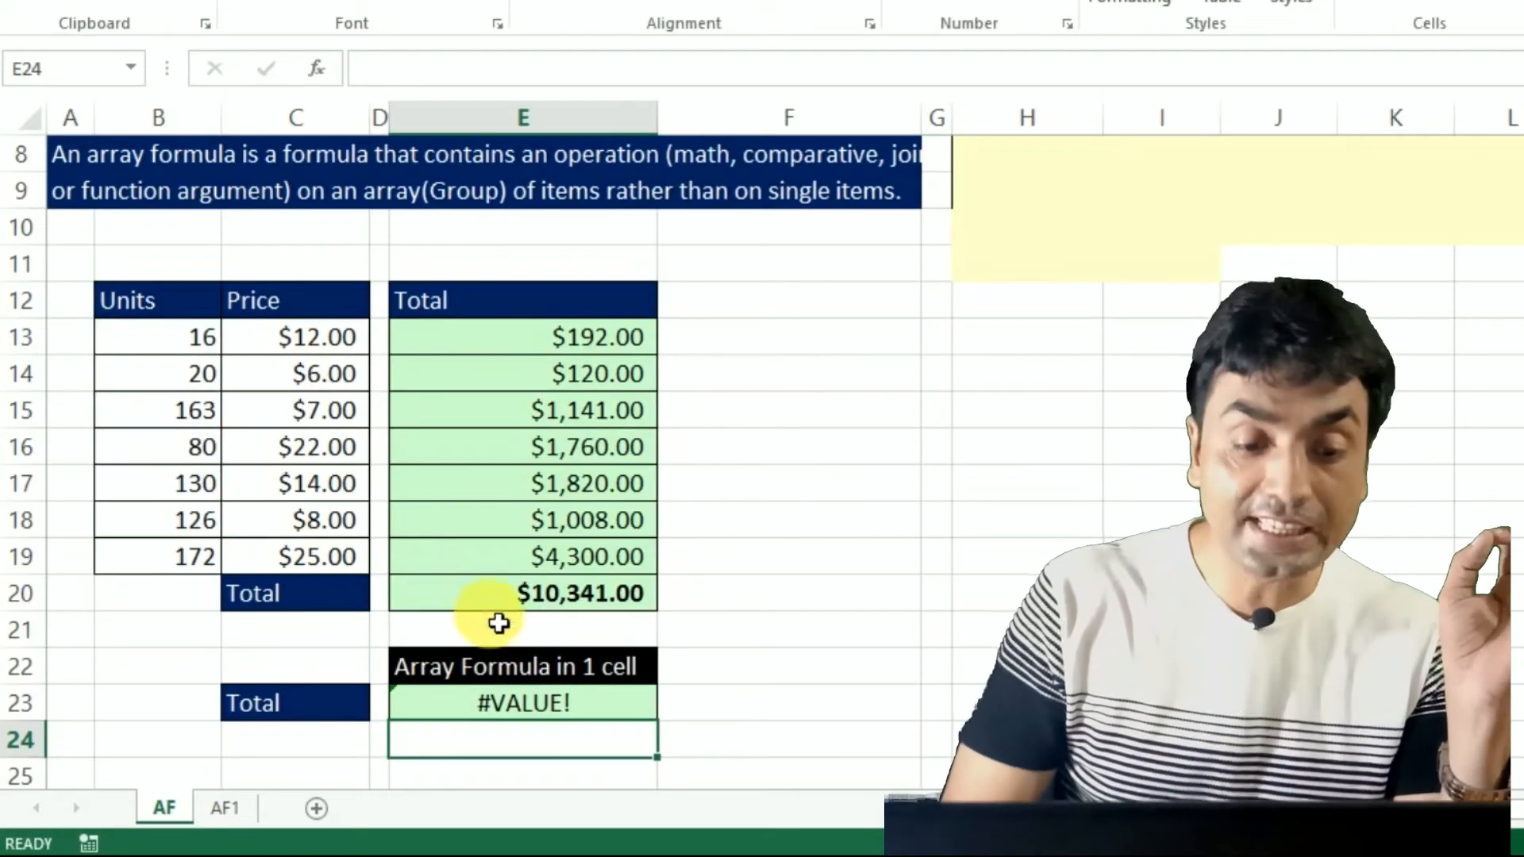
click(504, 717)
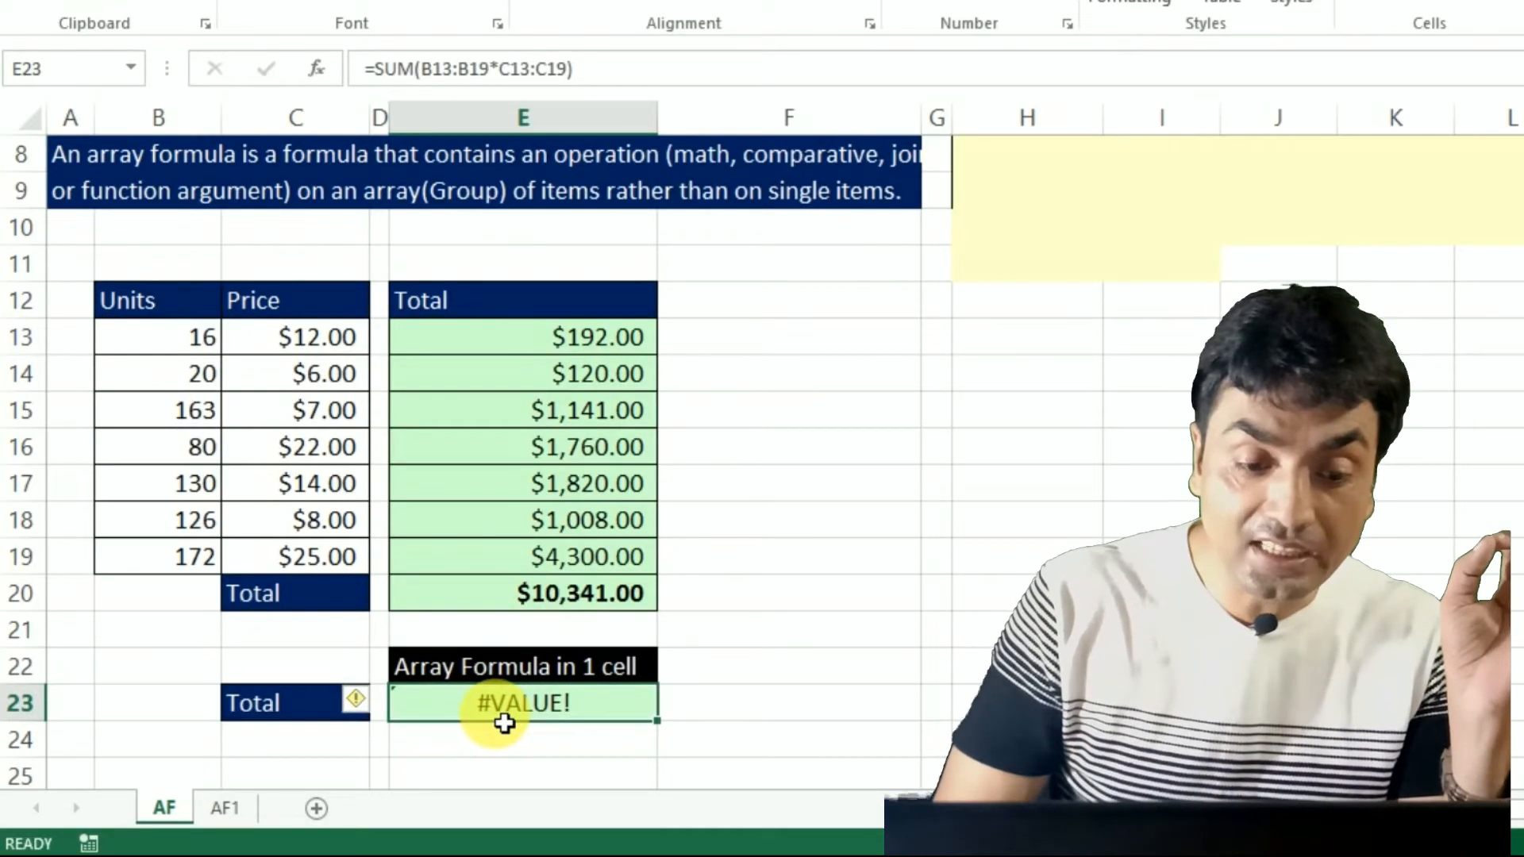
- Inspect the formula in E23, highlight part of its B13:B19 reference, and re-enter it as a regular formula
double_click(505, 722)
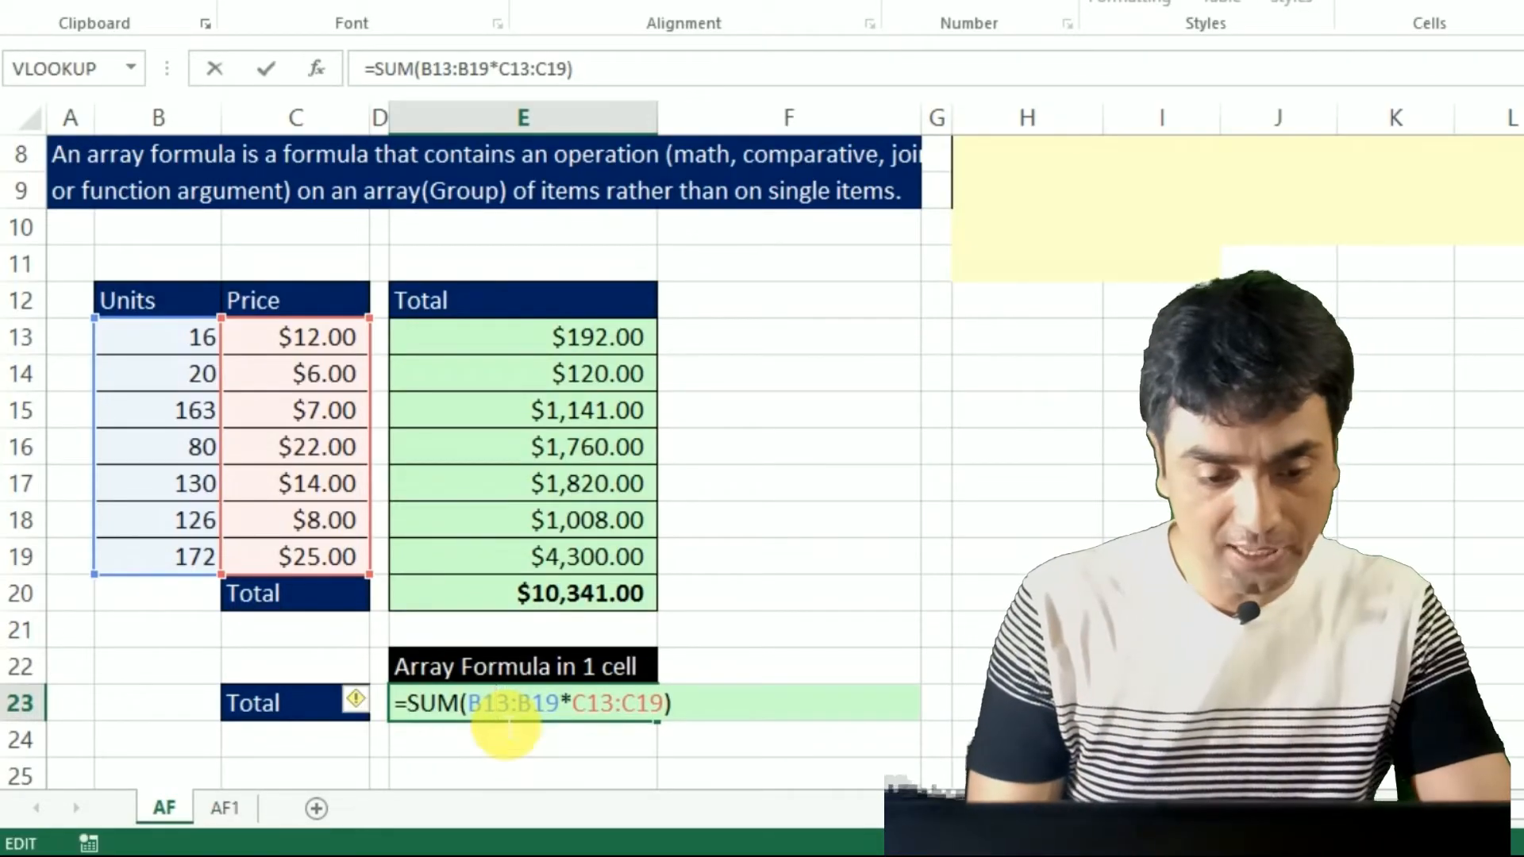
key(Return)
double_click(507, 715)
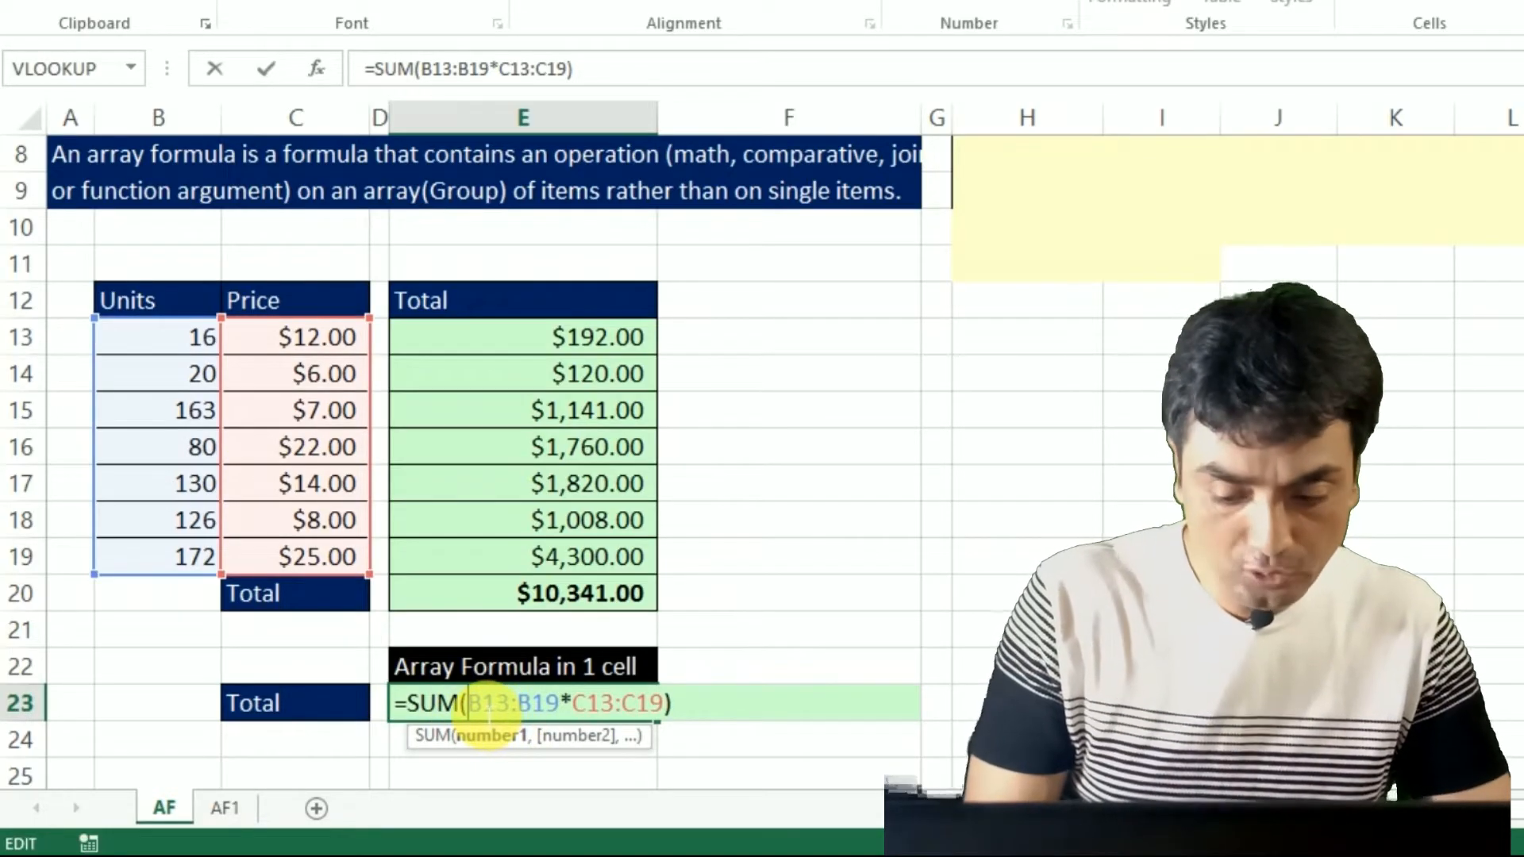
key(shift+Right)
key(shift+Right)
key(shift+Right)
key(shift+Right)
key(shift+Right)
key(shift+Right)
key(shift+Right)
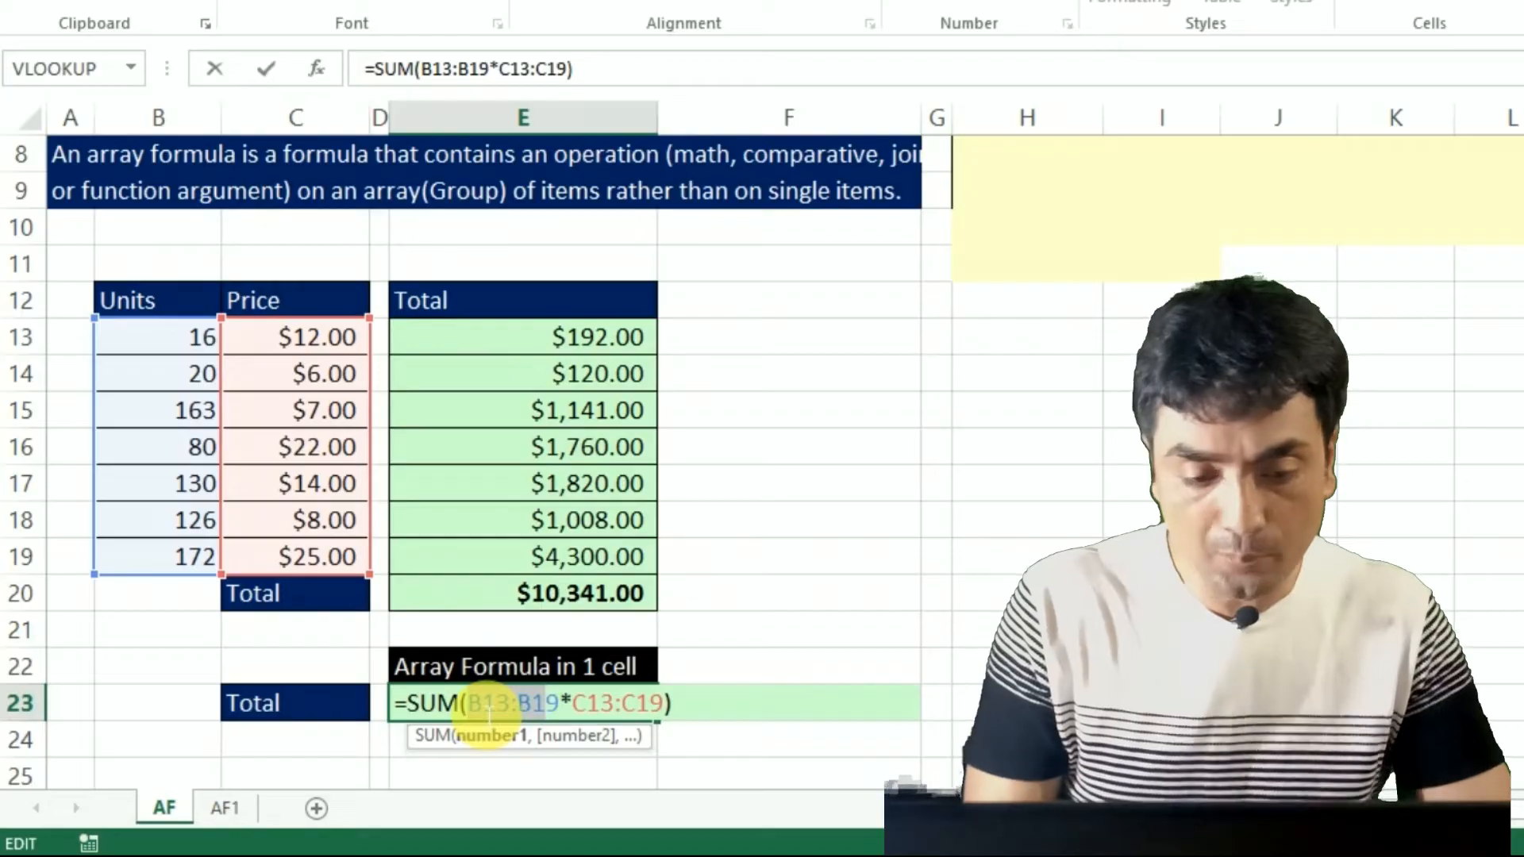
click(575, 709)
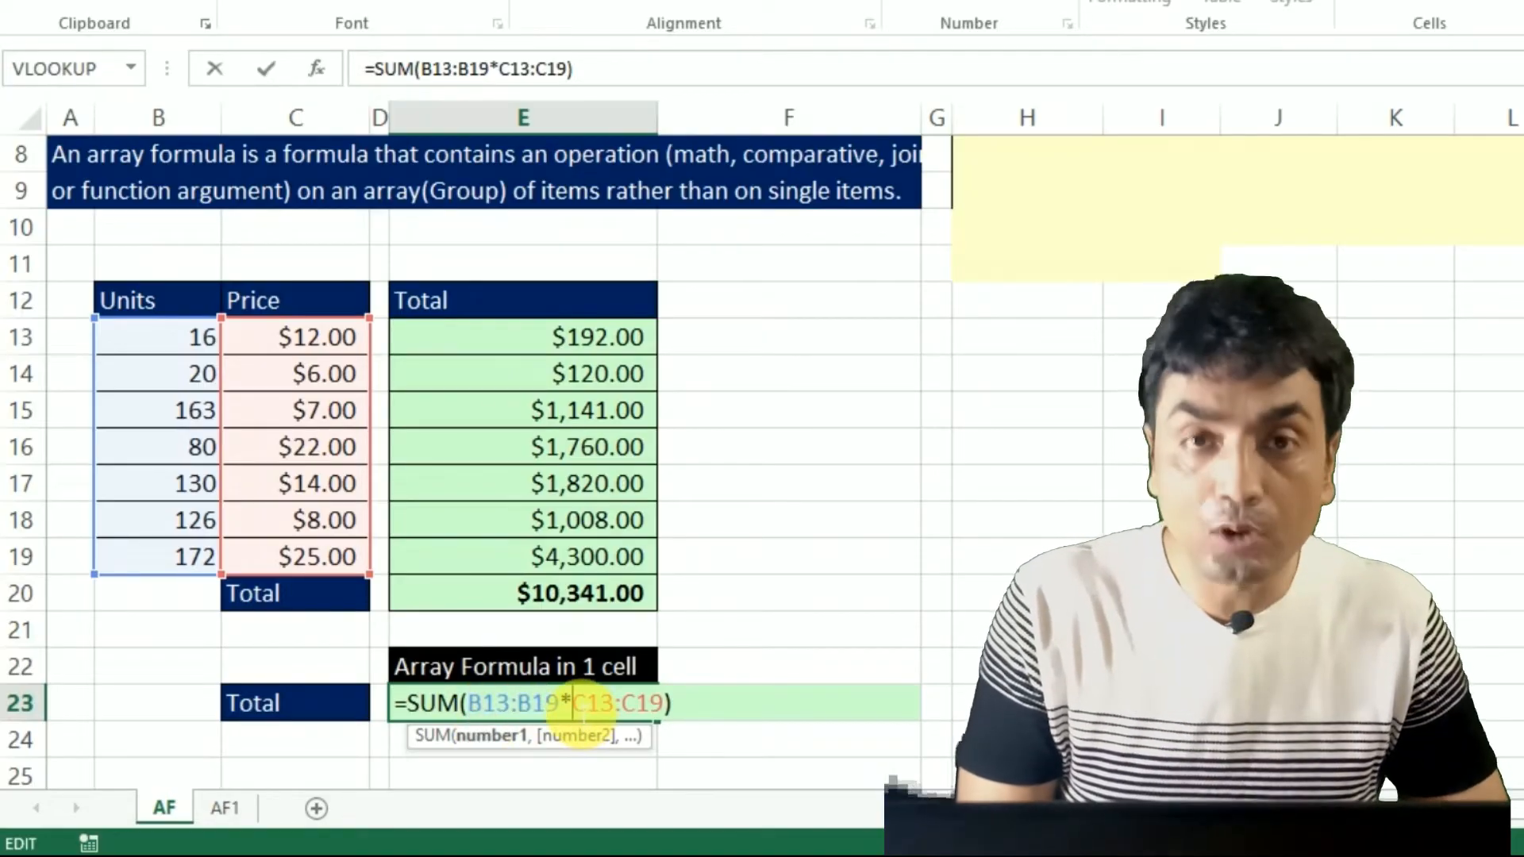
key(Return)
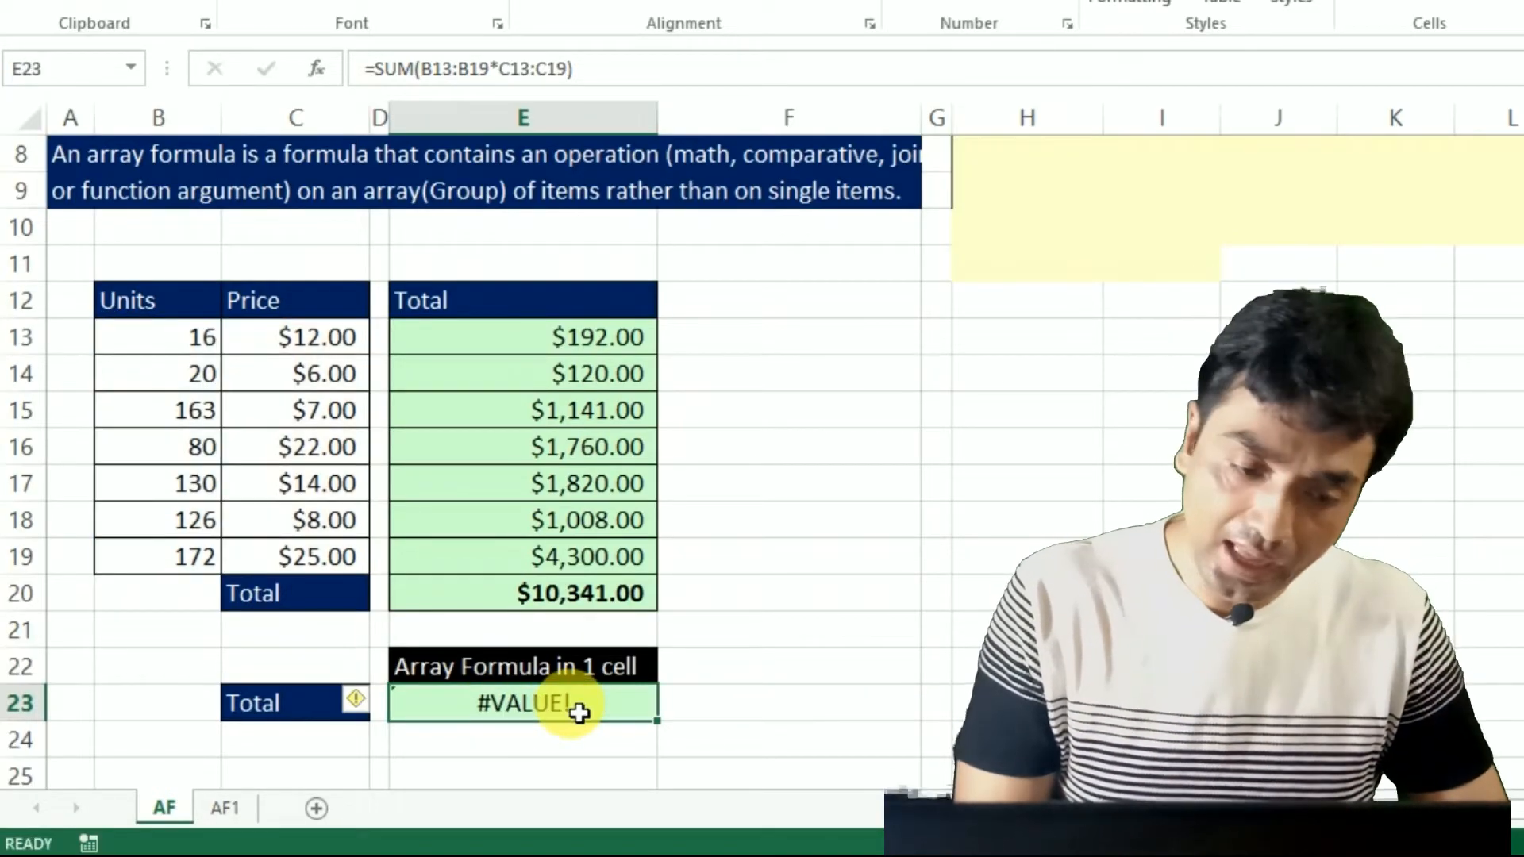
- Convert the SUM formula in E23 into the array formula {=SUM(B13:B19*C13:C19)}
double_click(574, 709)
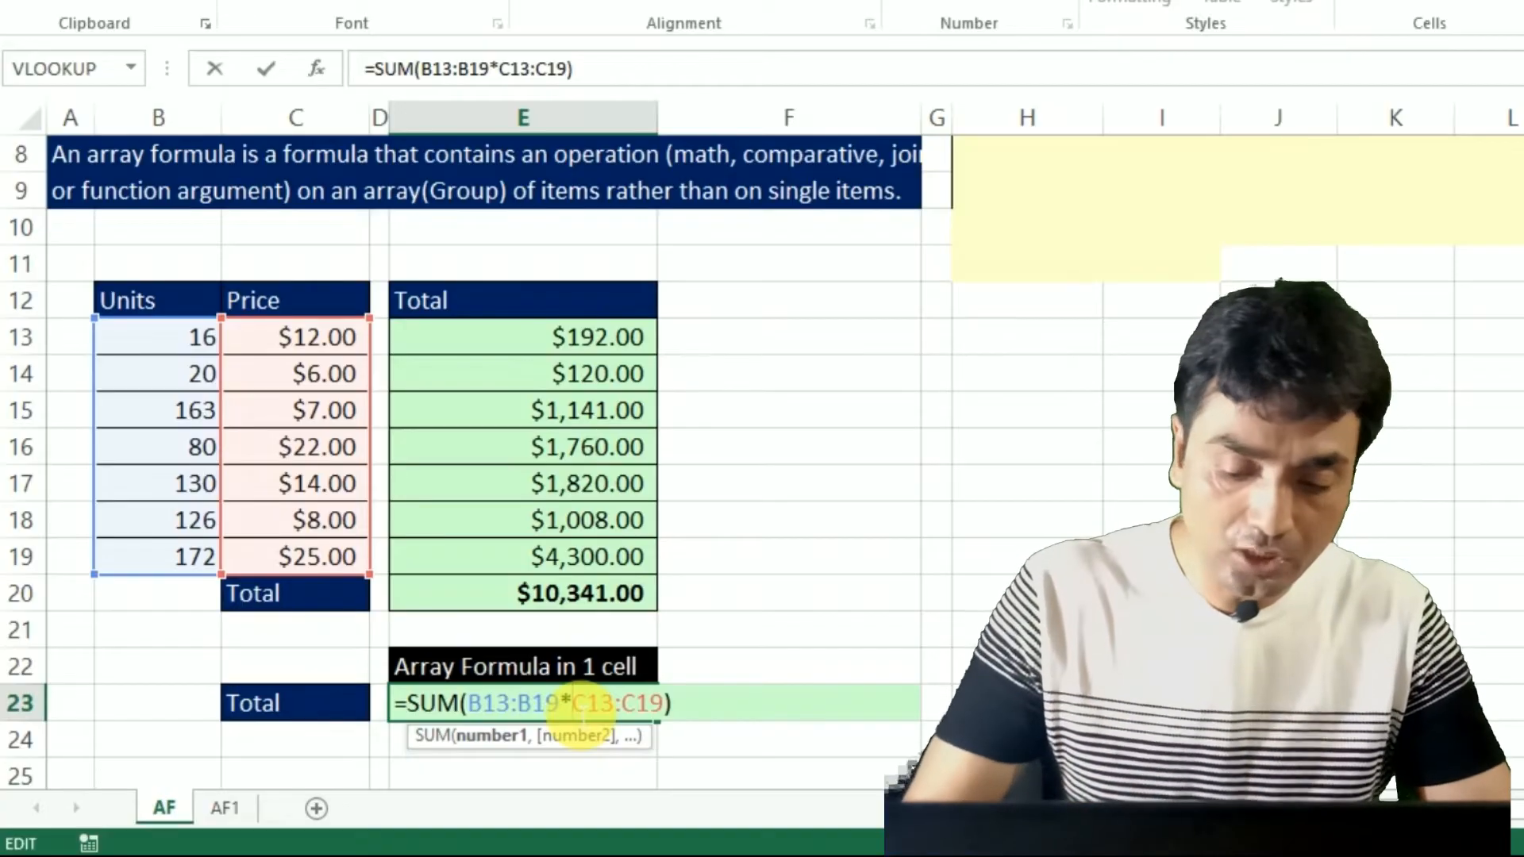
key(ctrl+shift+Return)
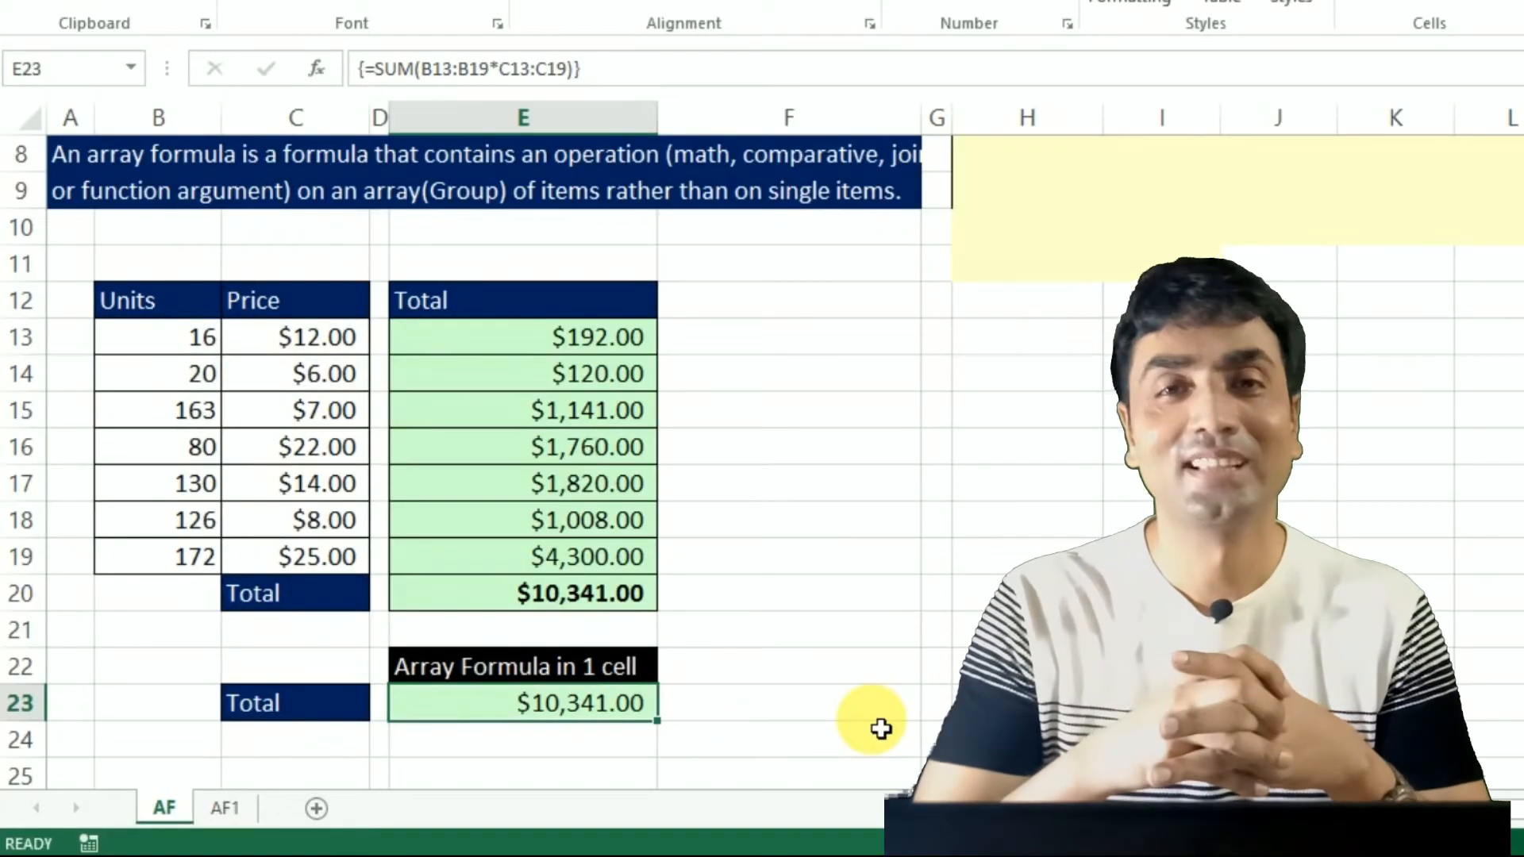
- Re-enter the E23 formula as a regular formula for comparison and restore it as an array formula
double_click(595, 706)
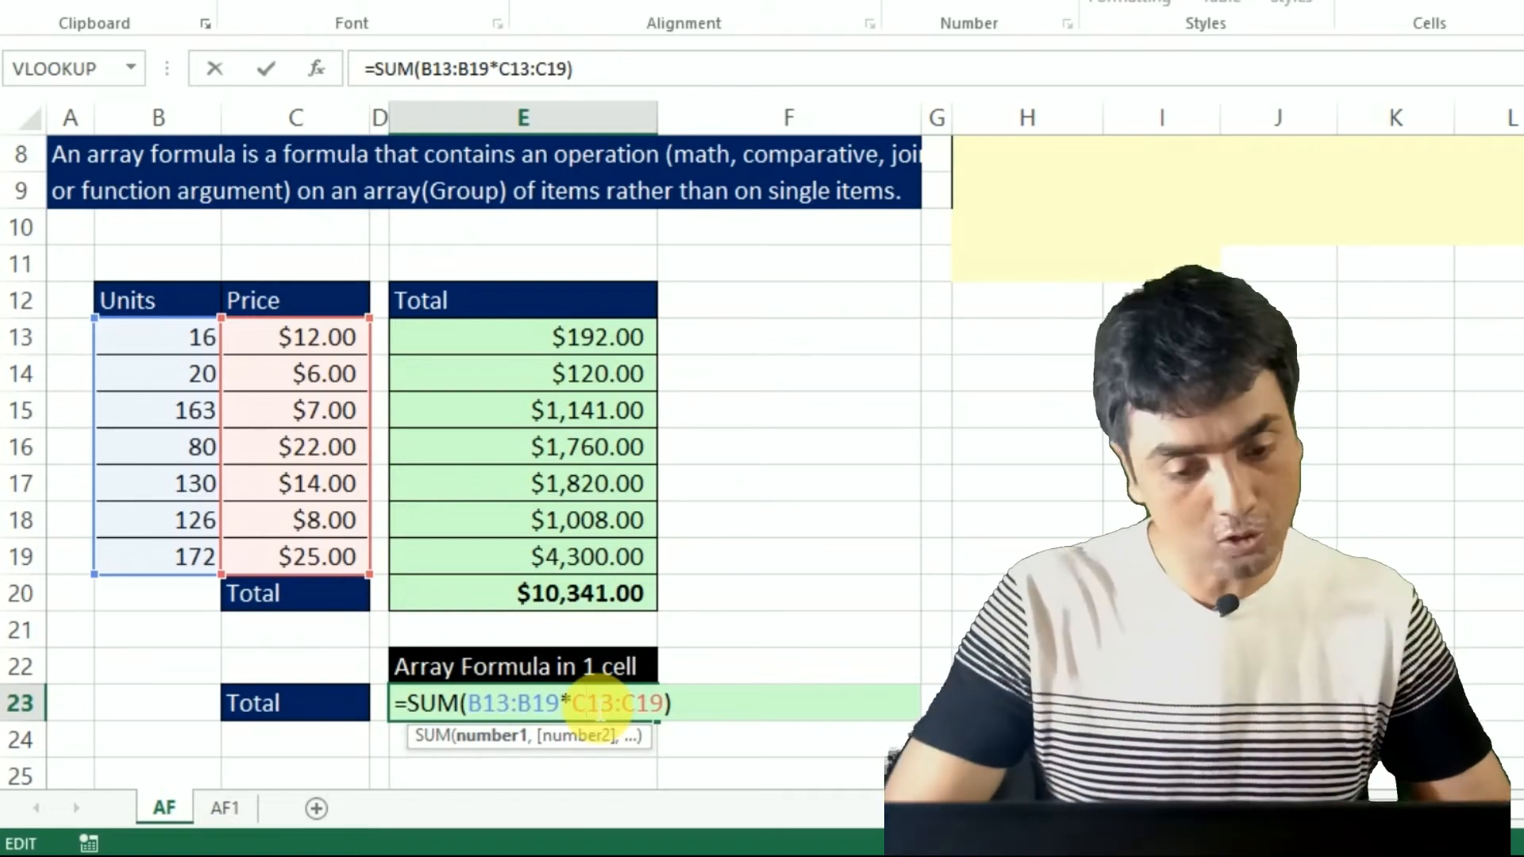
key(Return)
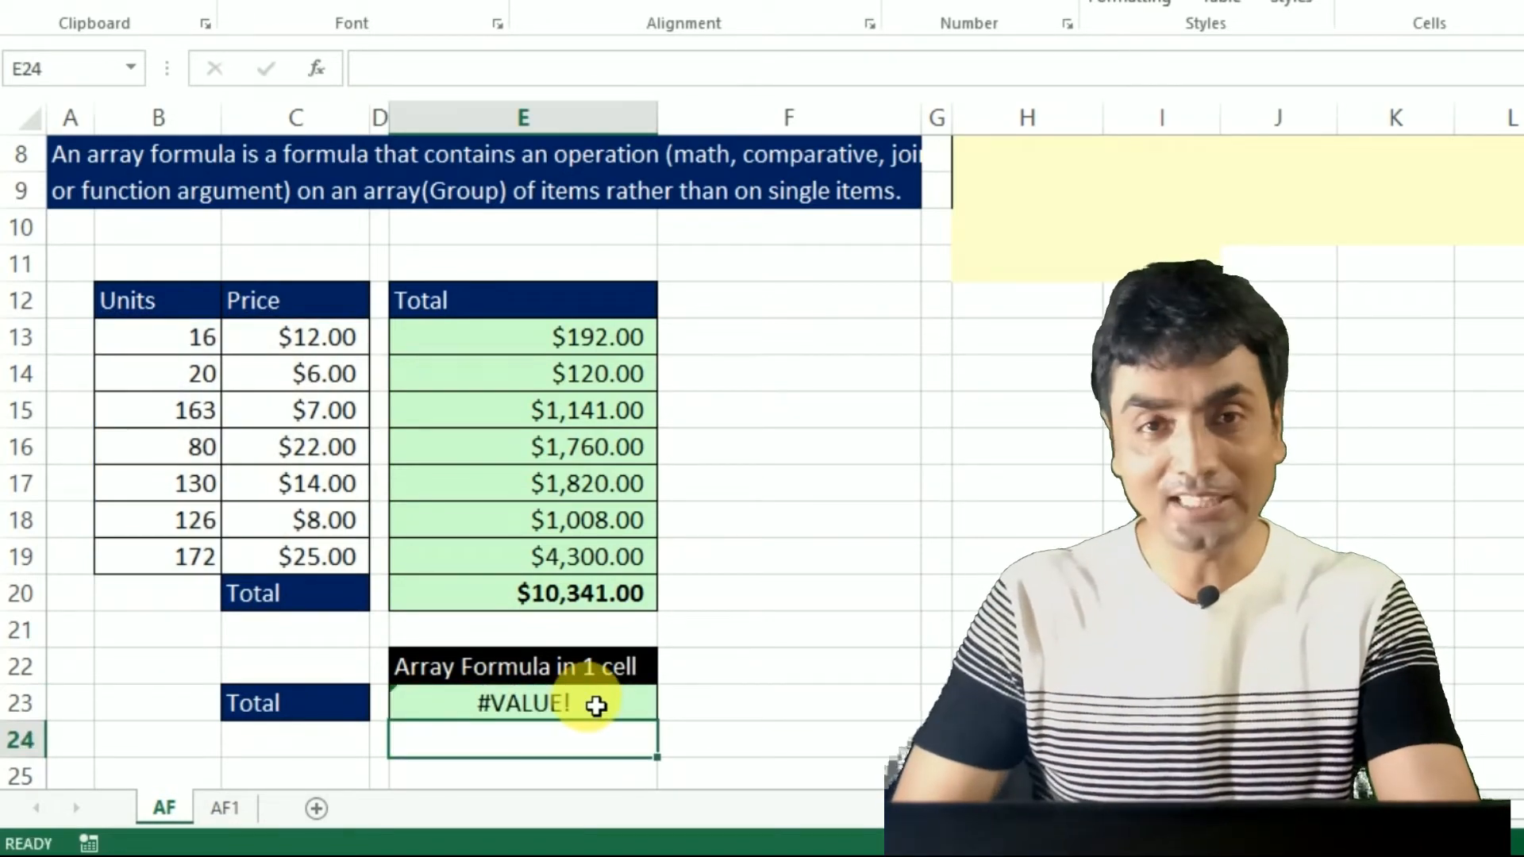
click(595, 706)
double_click(595, 706)
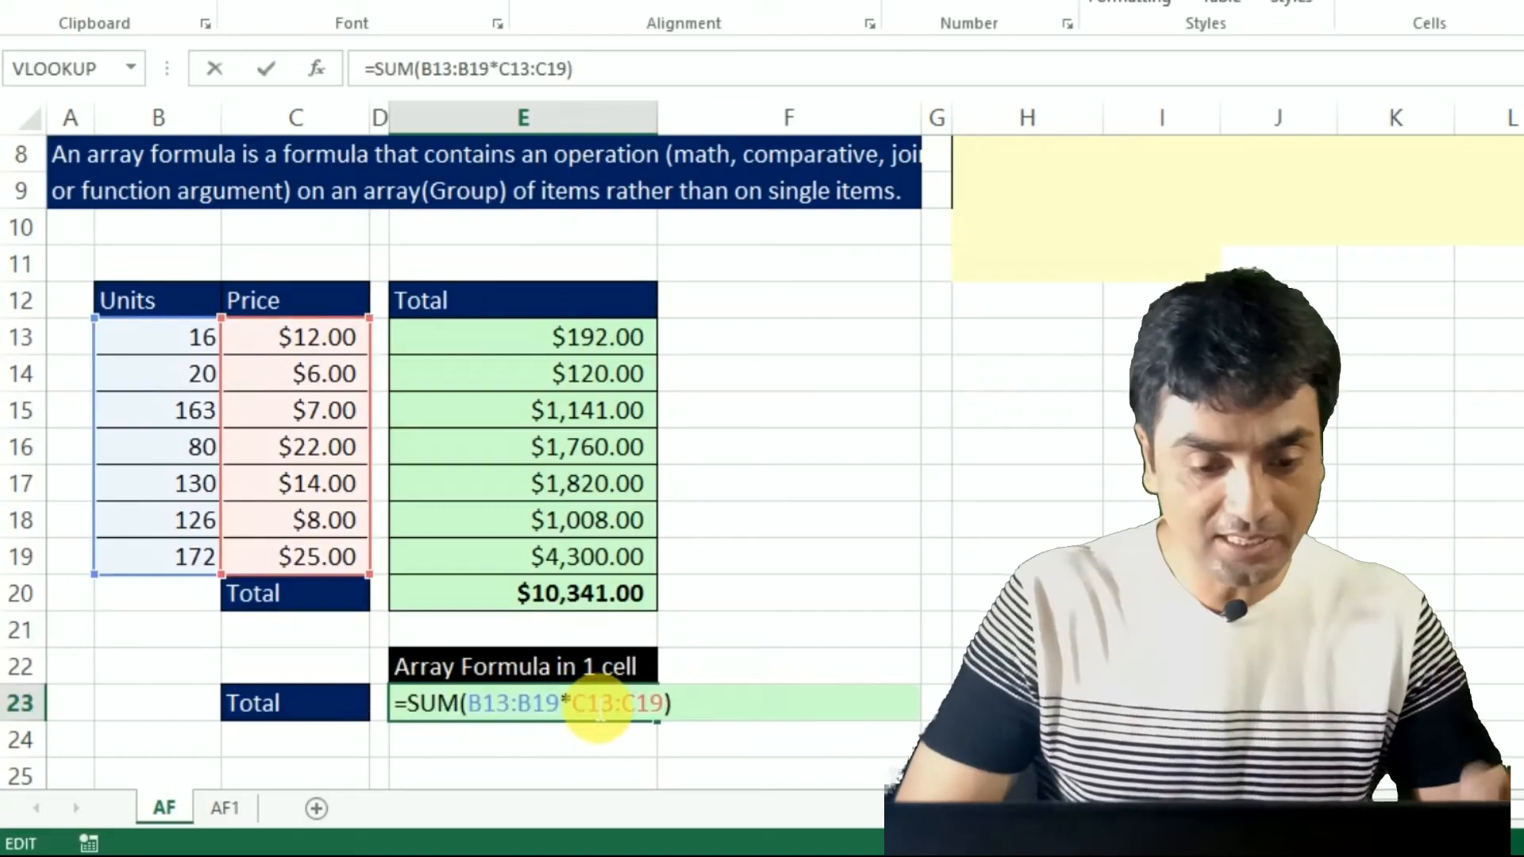
key(ctrl+shift+Return)
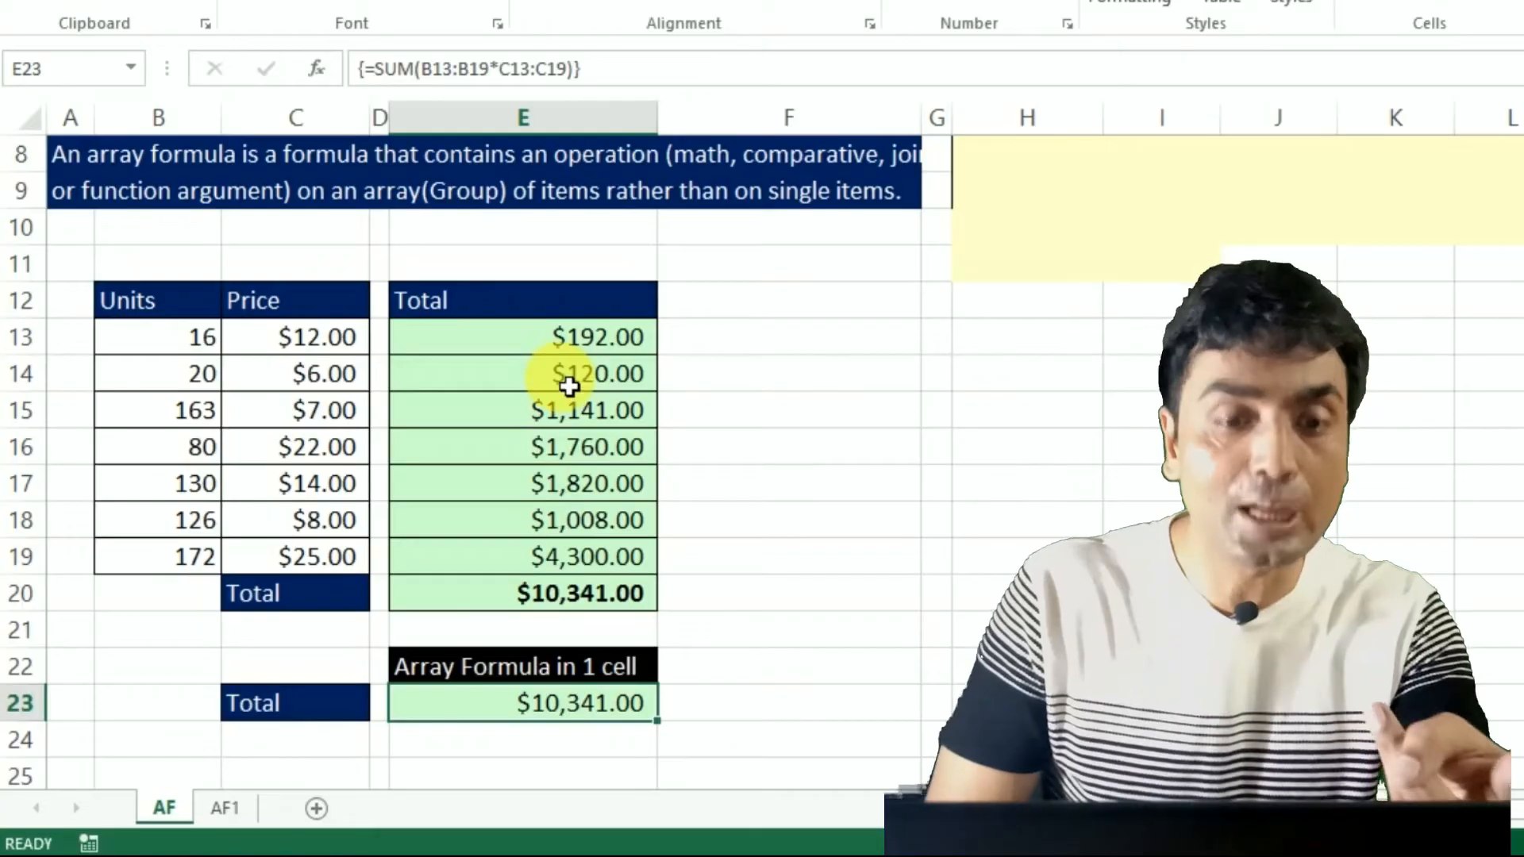
double_click(558, 712)
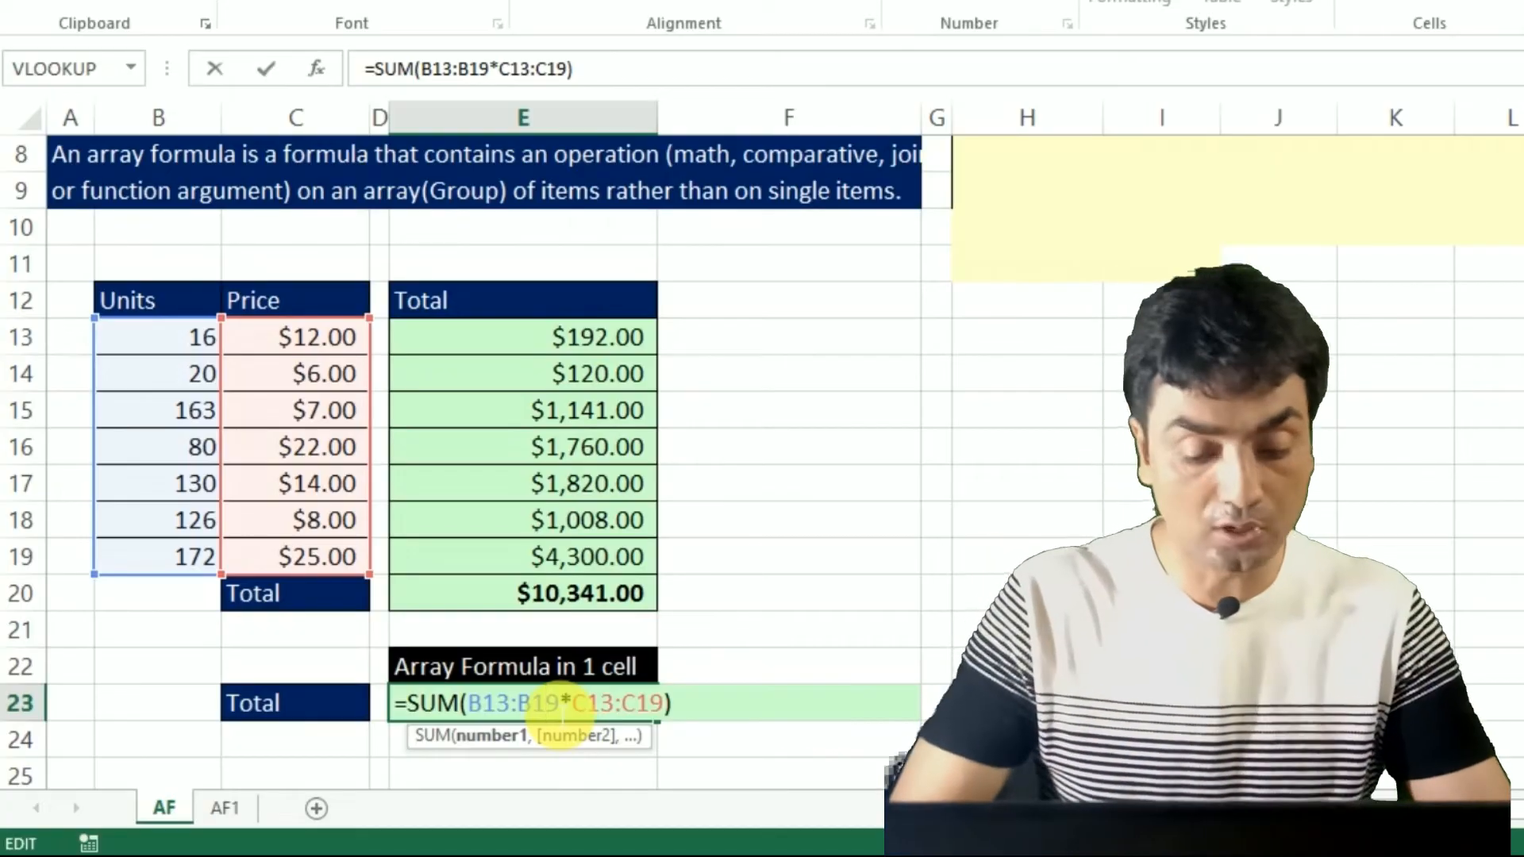
key(ctrl+shift+Return)
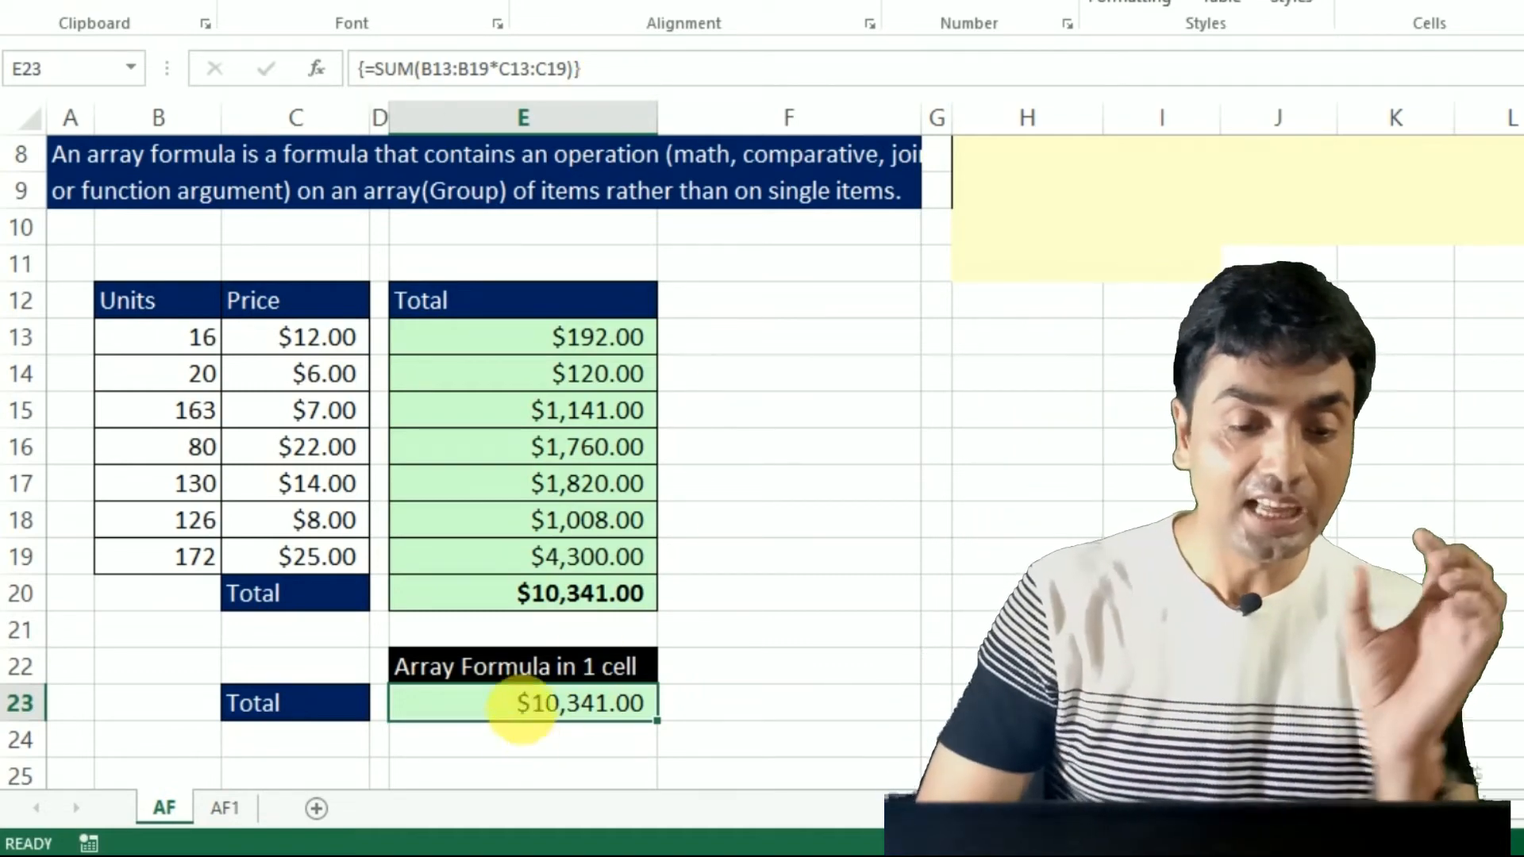
- Evaluate the B13:B19 and C13:C19 references inside the E23 formula into their arrays of unit and price values
double_click(527, 704)
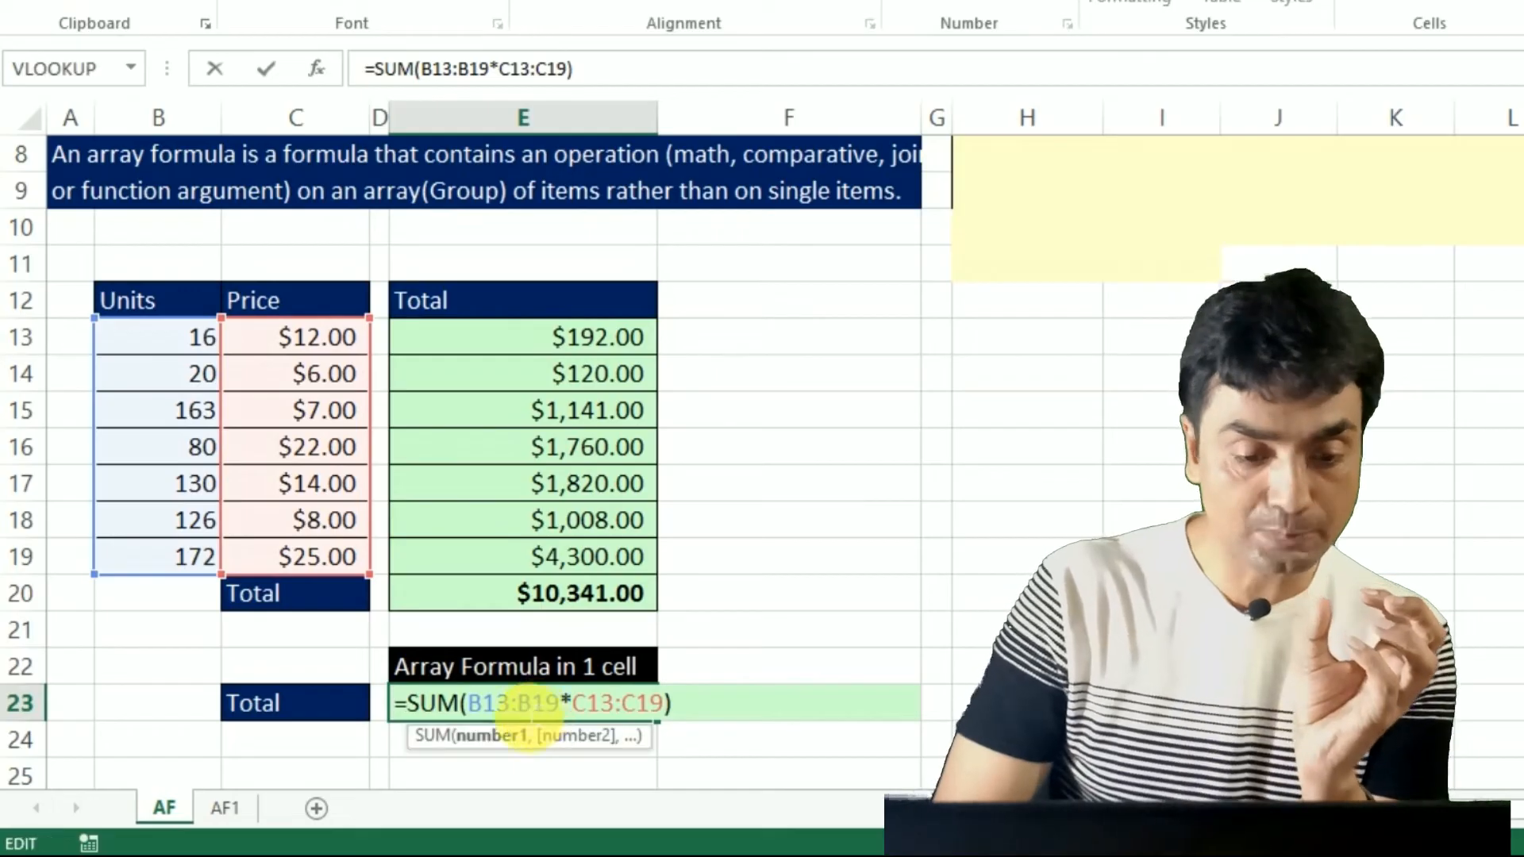
drag(467, 704, 566, 711)
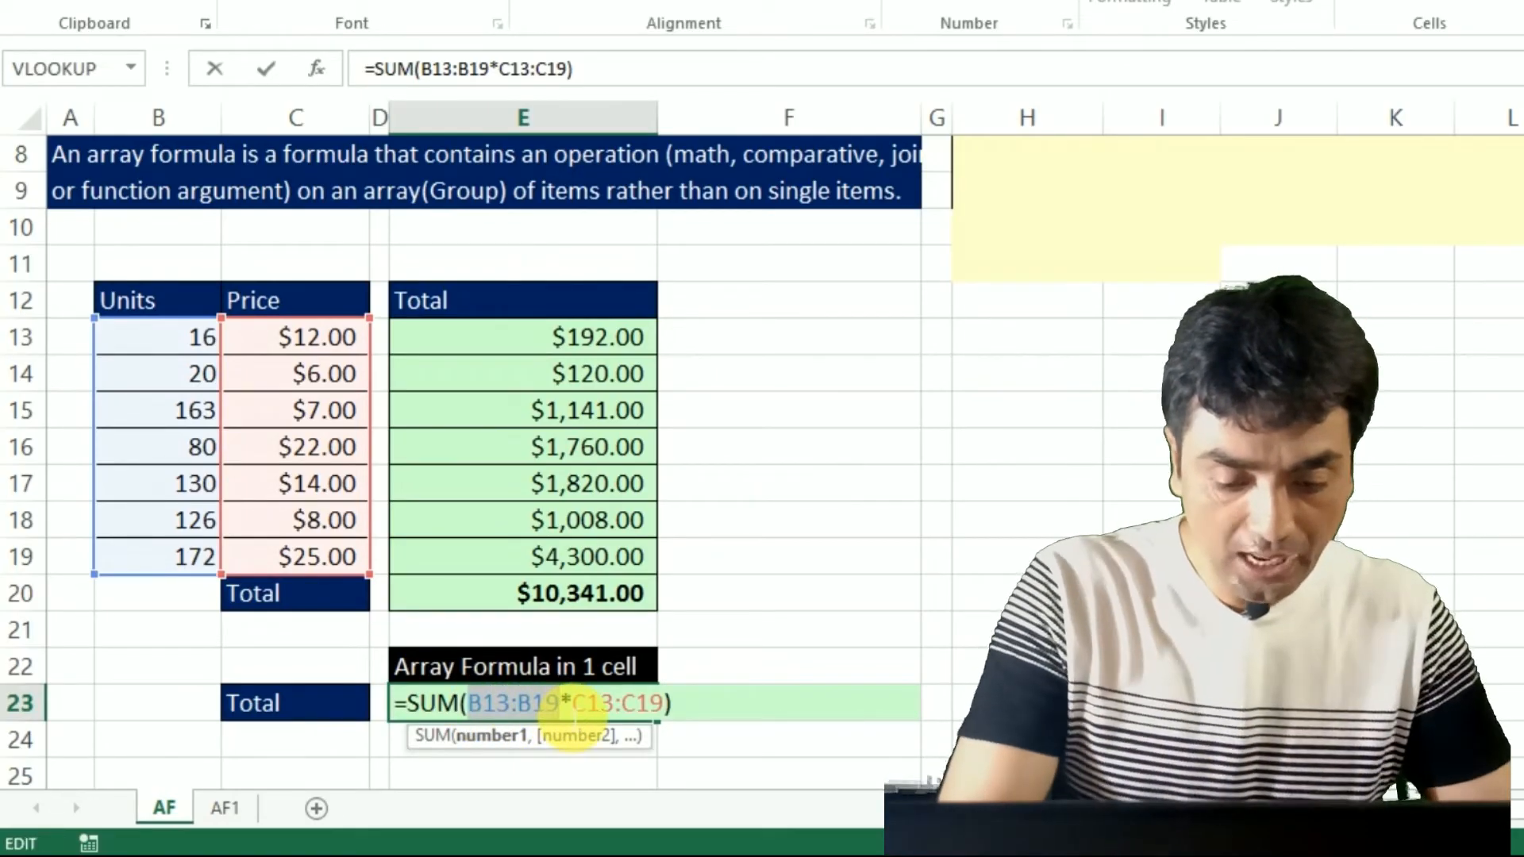
key(F9)
drag(794, 704, 889, 703)
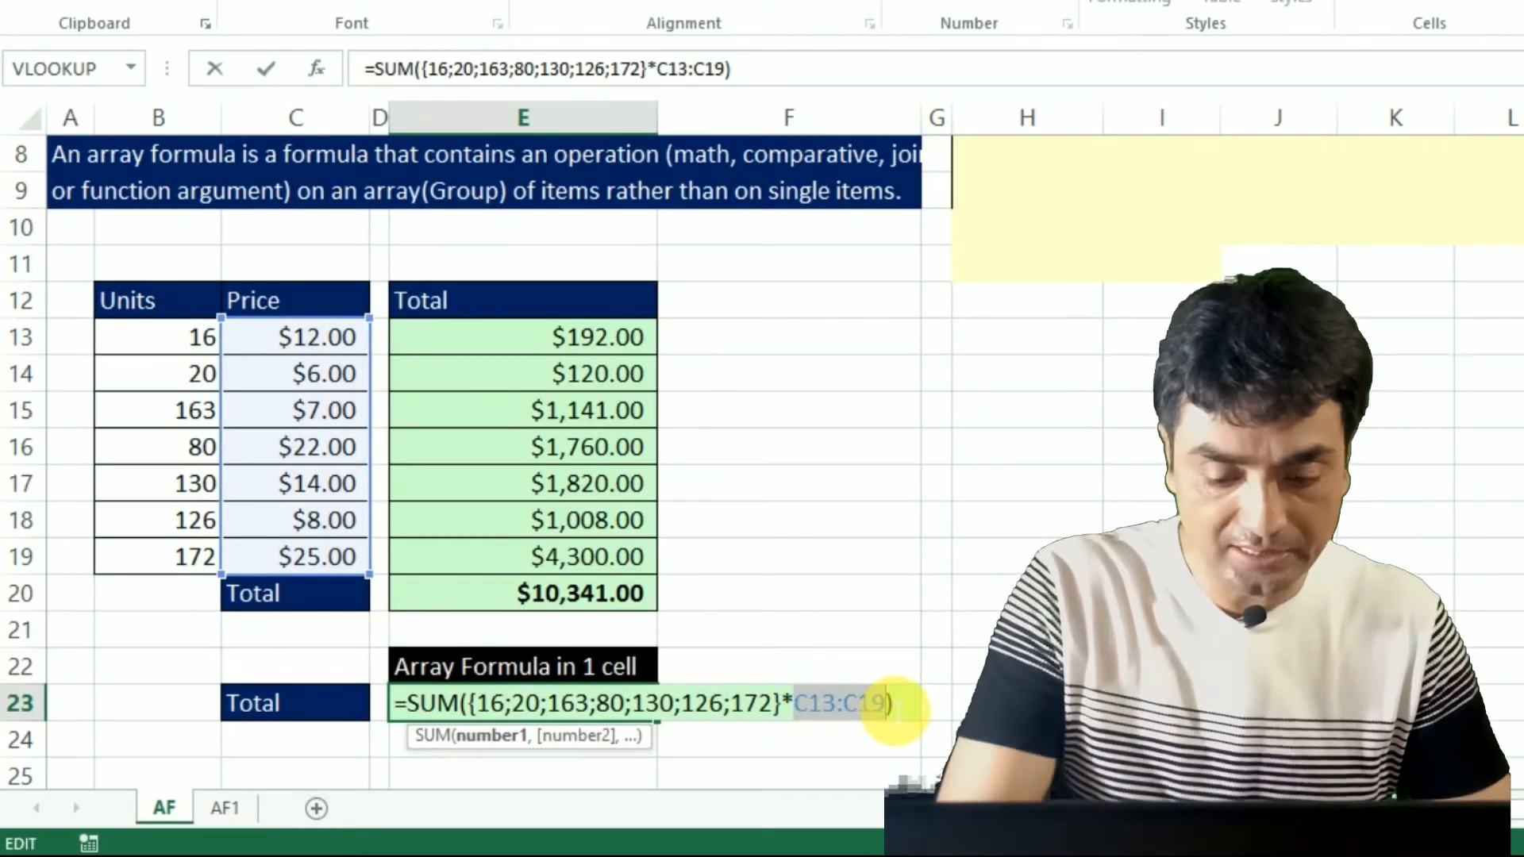
key(F9)
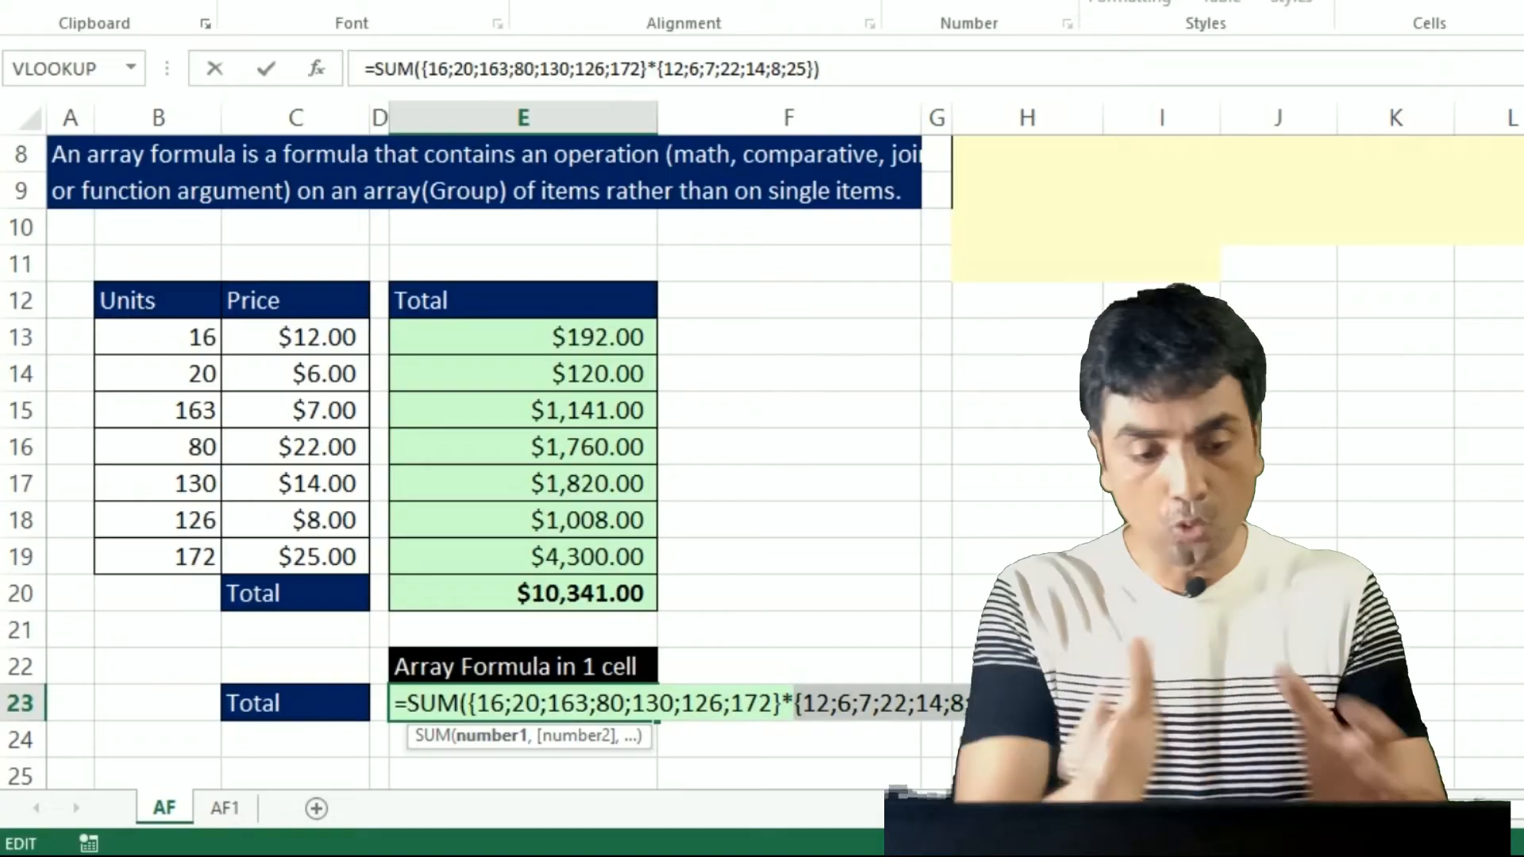